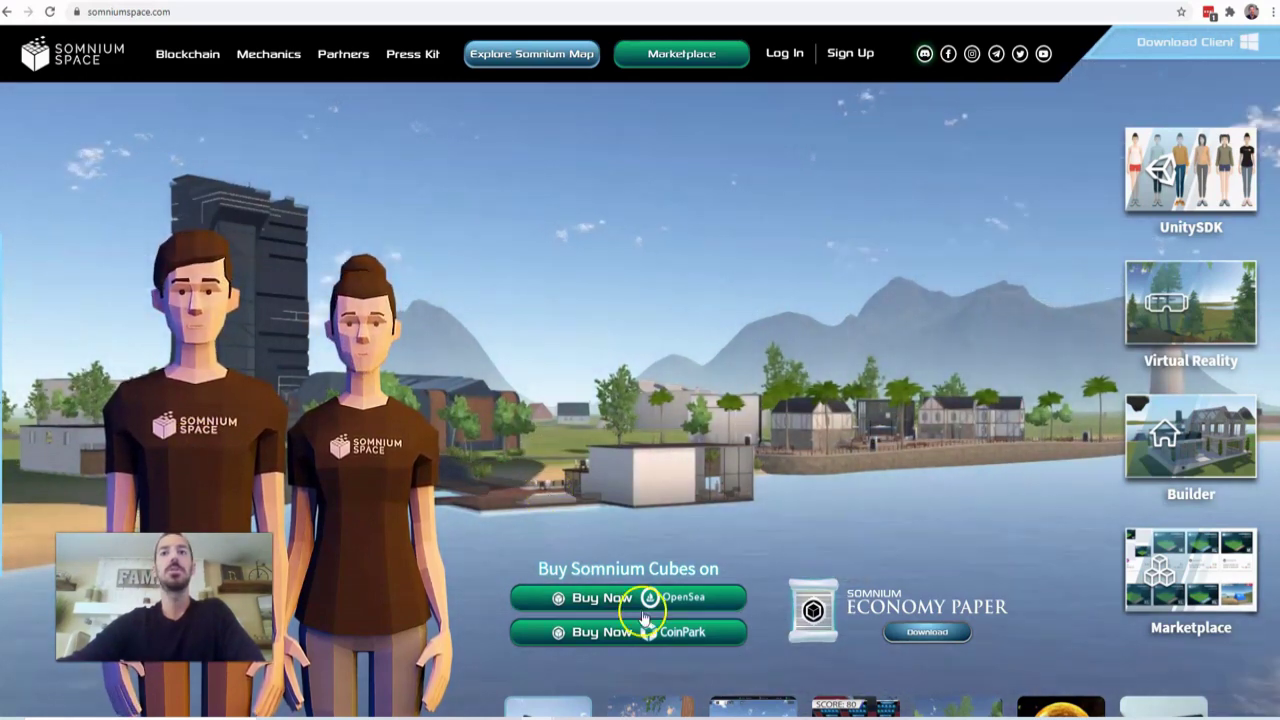
- Leave the Somnium Space CUBE purchase options and switch to the browser showing uniswap.org
left_click(272, 58)
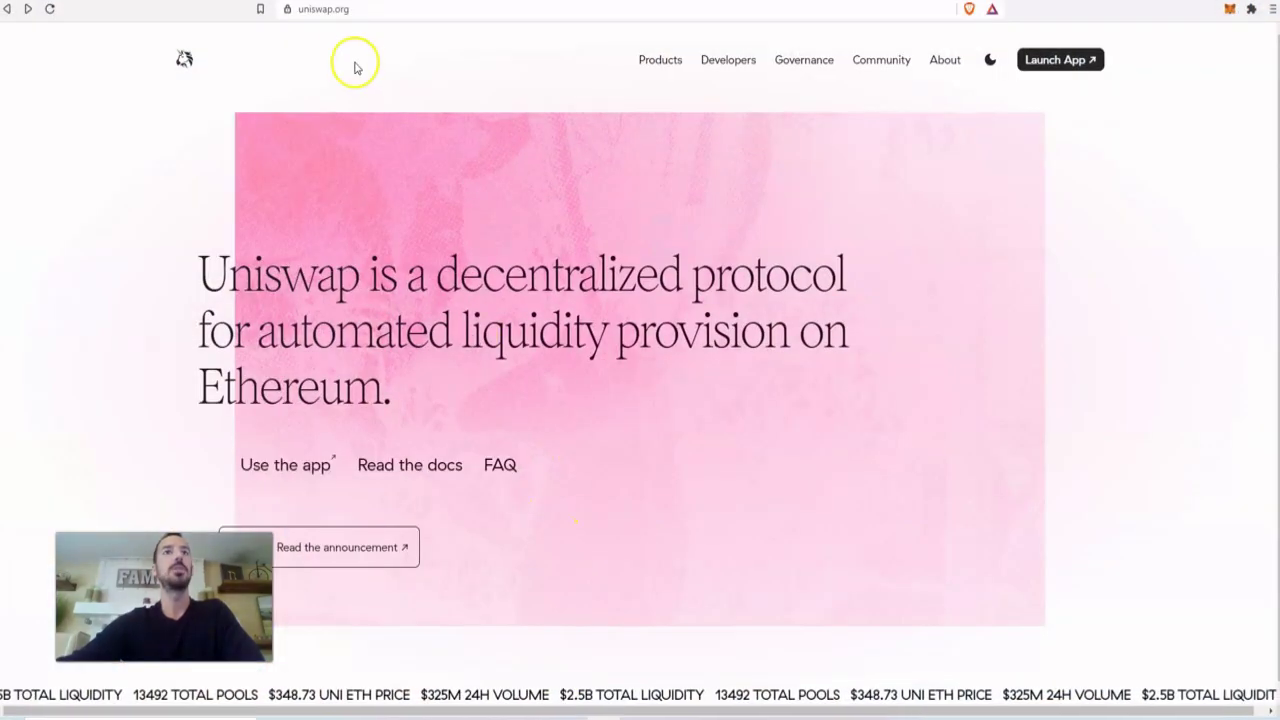
- Launch the Uniswap app and check token balances in the connected MetaMask wallet
left_click(340, 10)
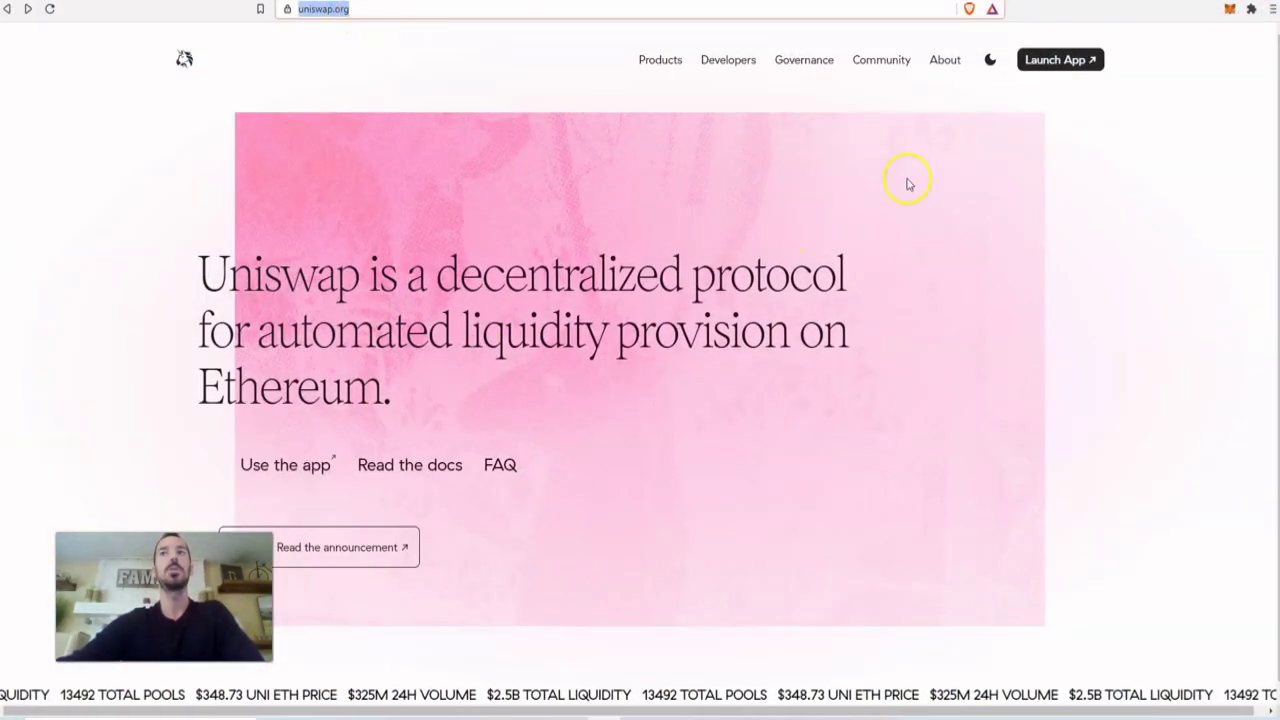
left_click(1064, 59)
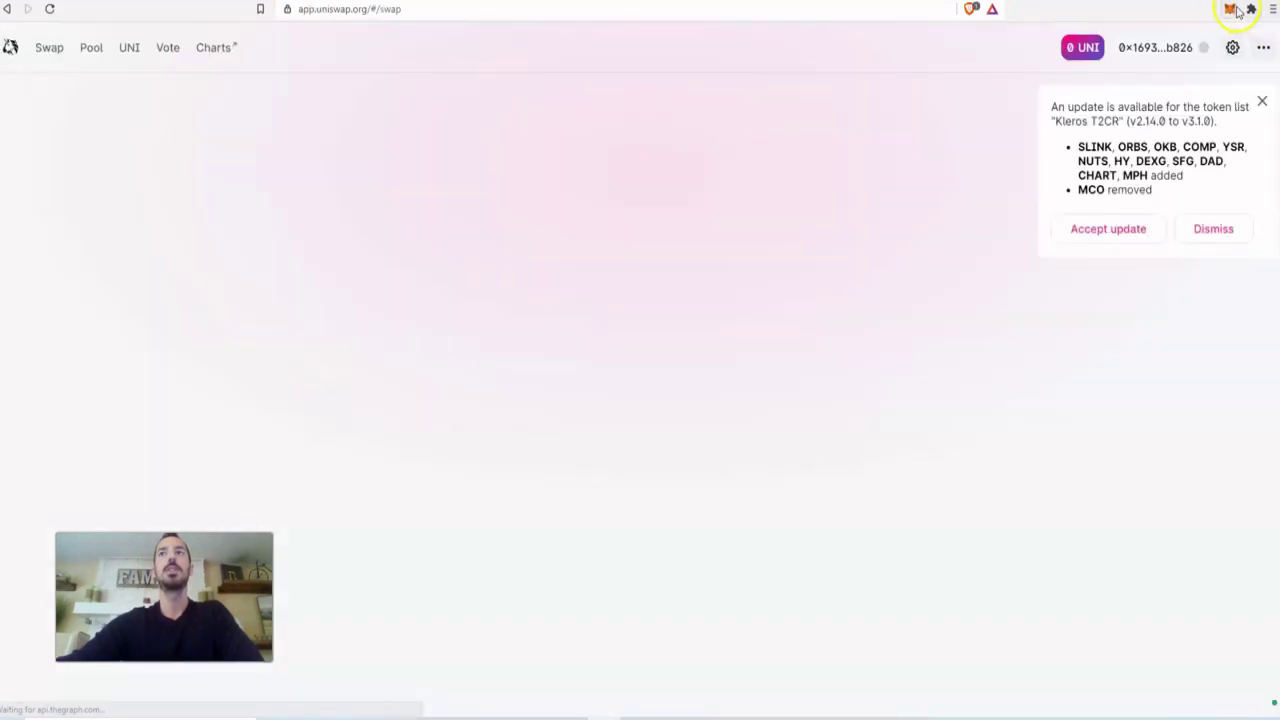
left_click(1229, 10)
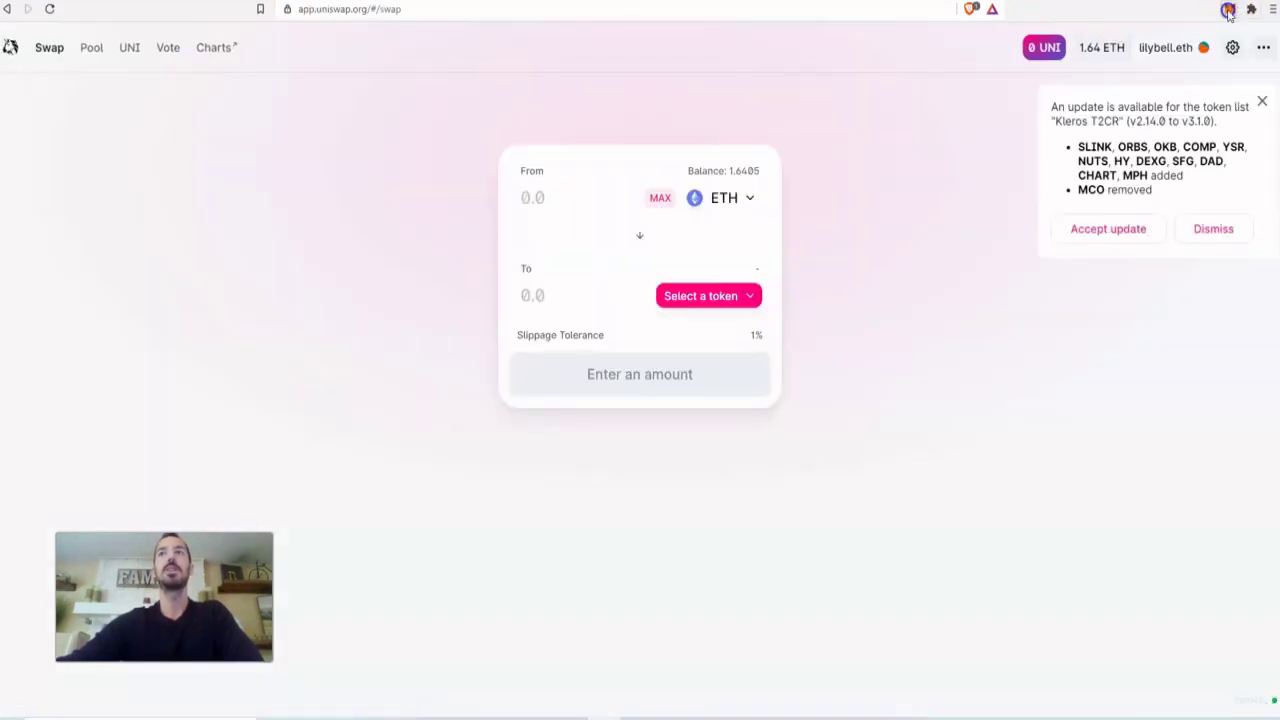
left_click(903, 309)
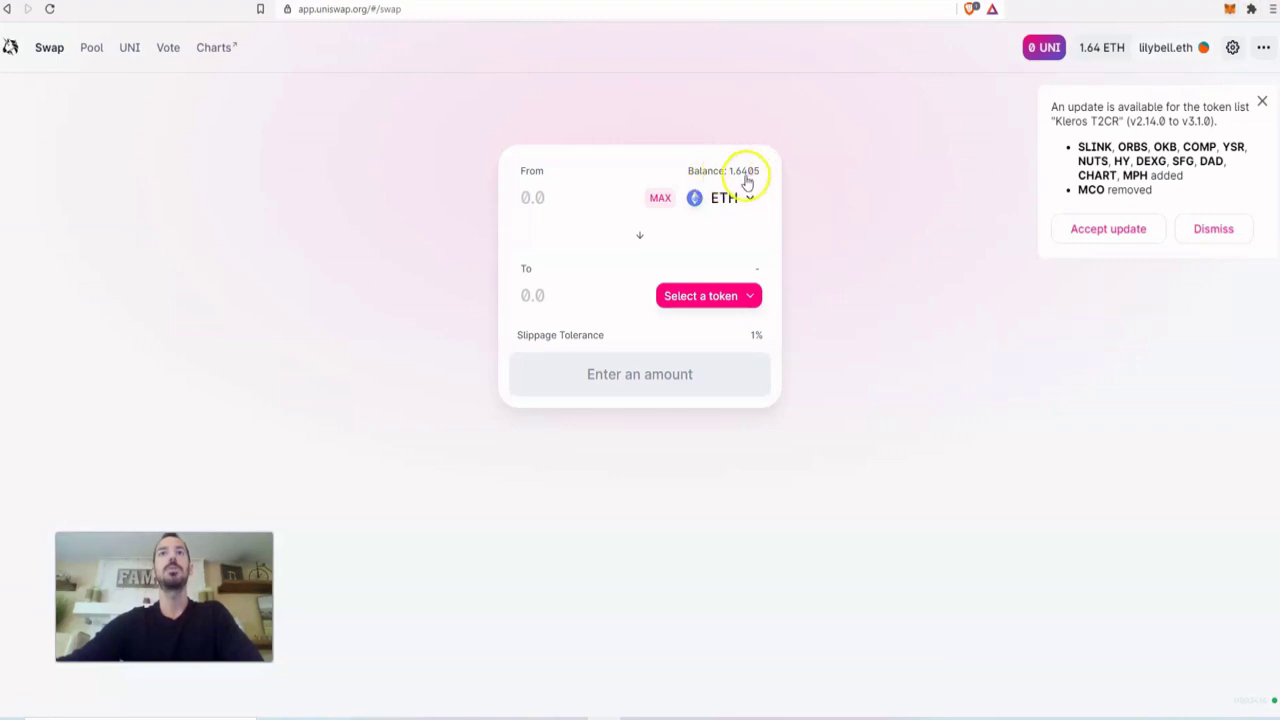
- Search for 'cube' and pick CUBE as the token to receive for ETH
left_click(736, 300)
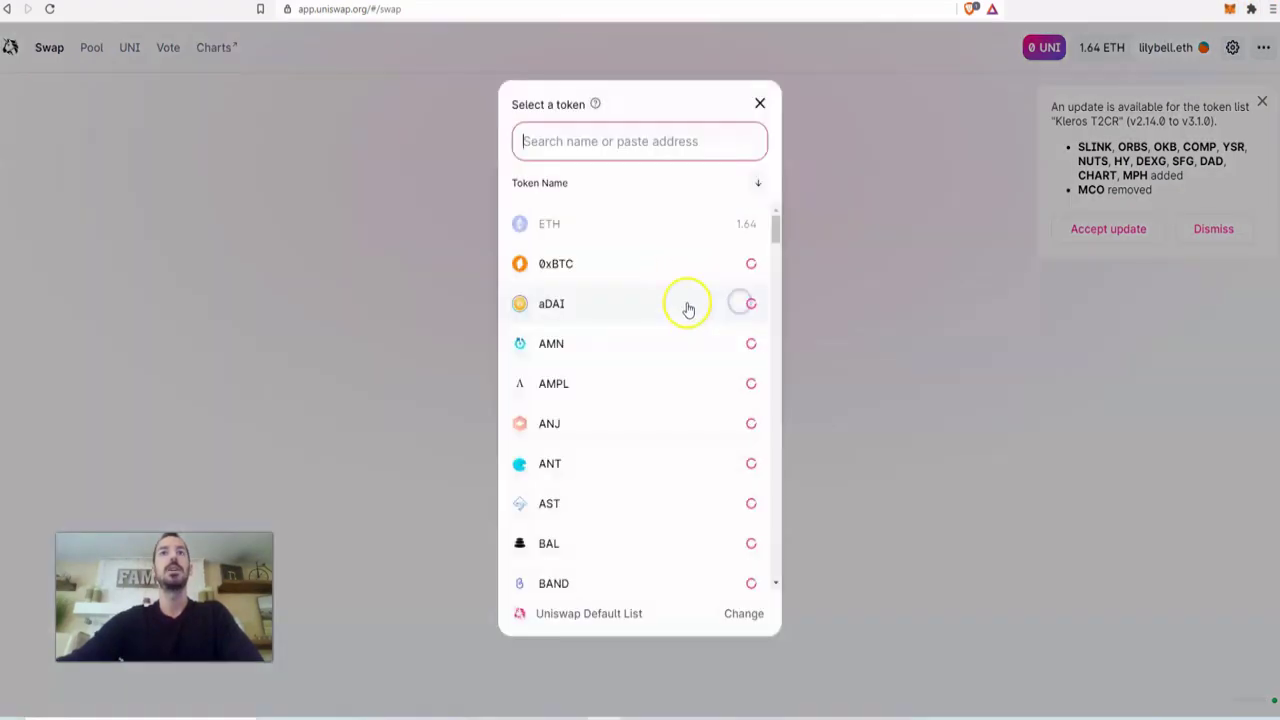
left_click(603, 141)
type("cube")
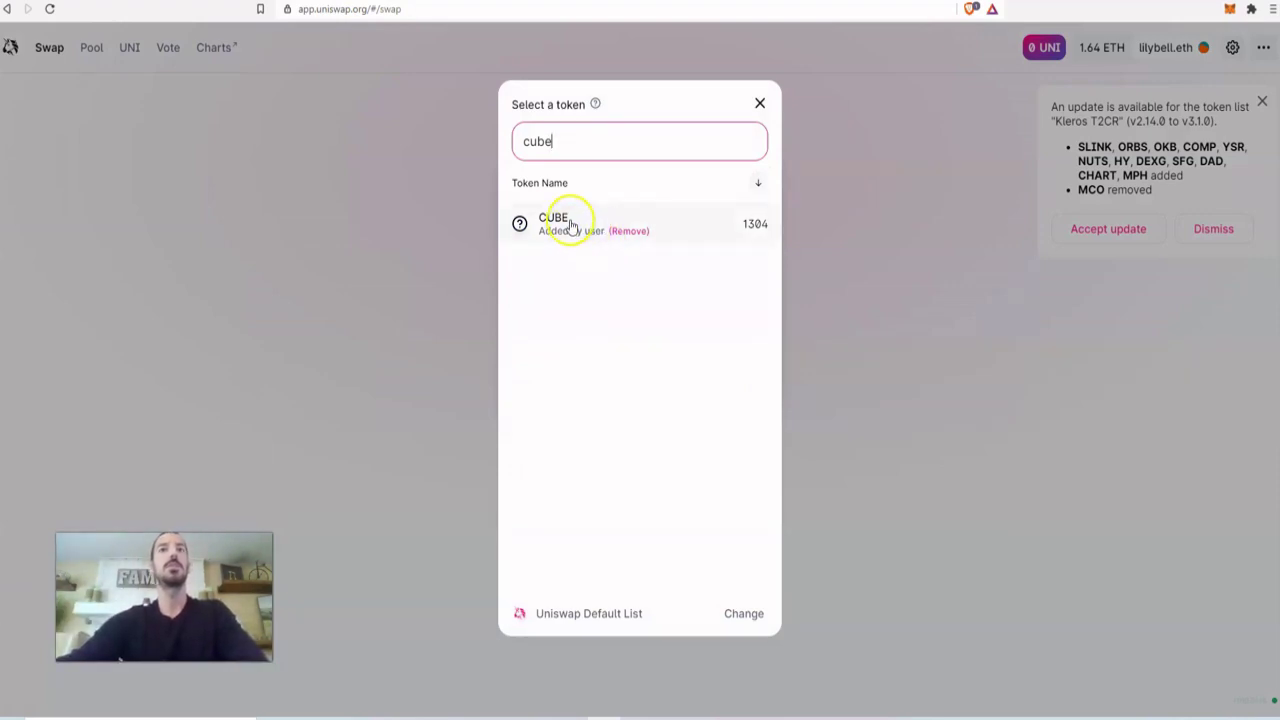
left_click_drag(556, 141, 501, 138)
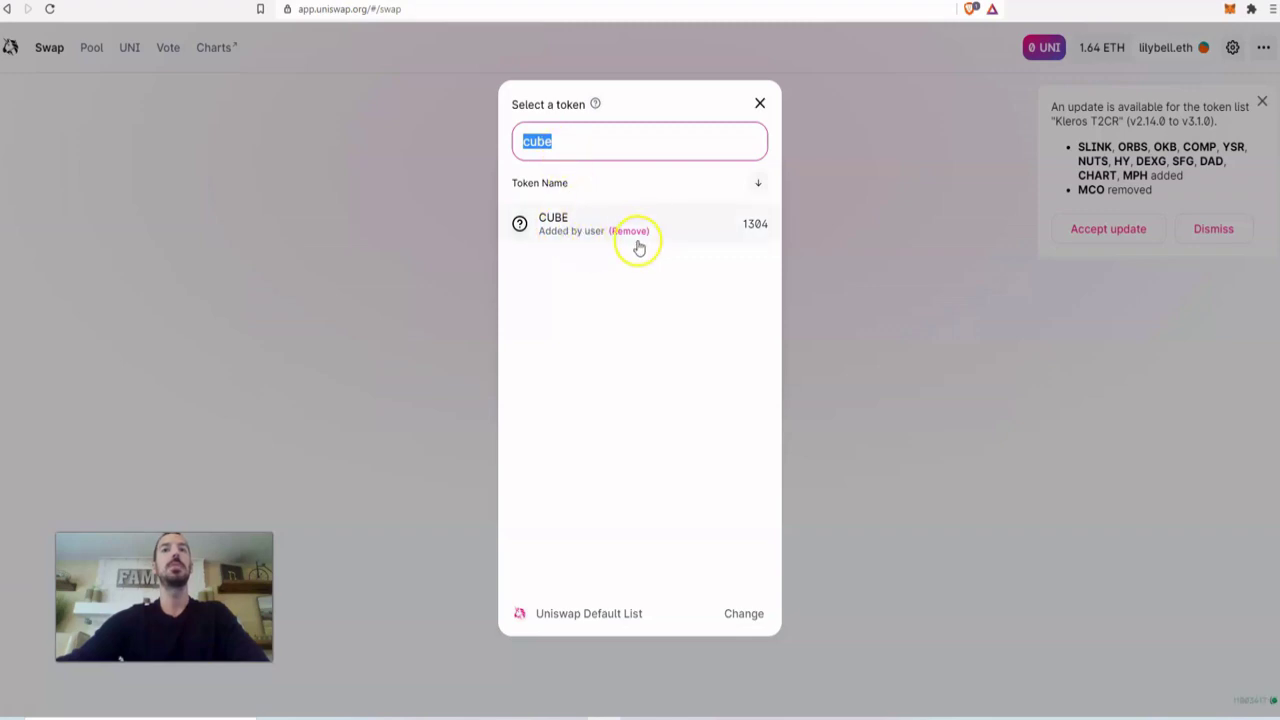
left_click(556, 230)
type(".")
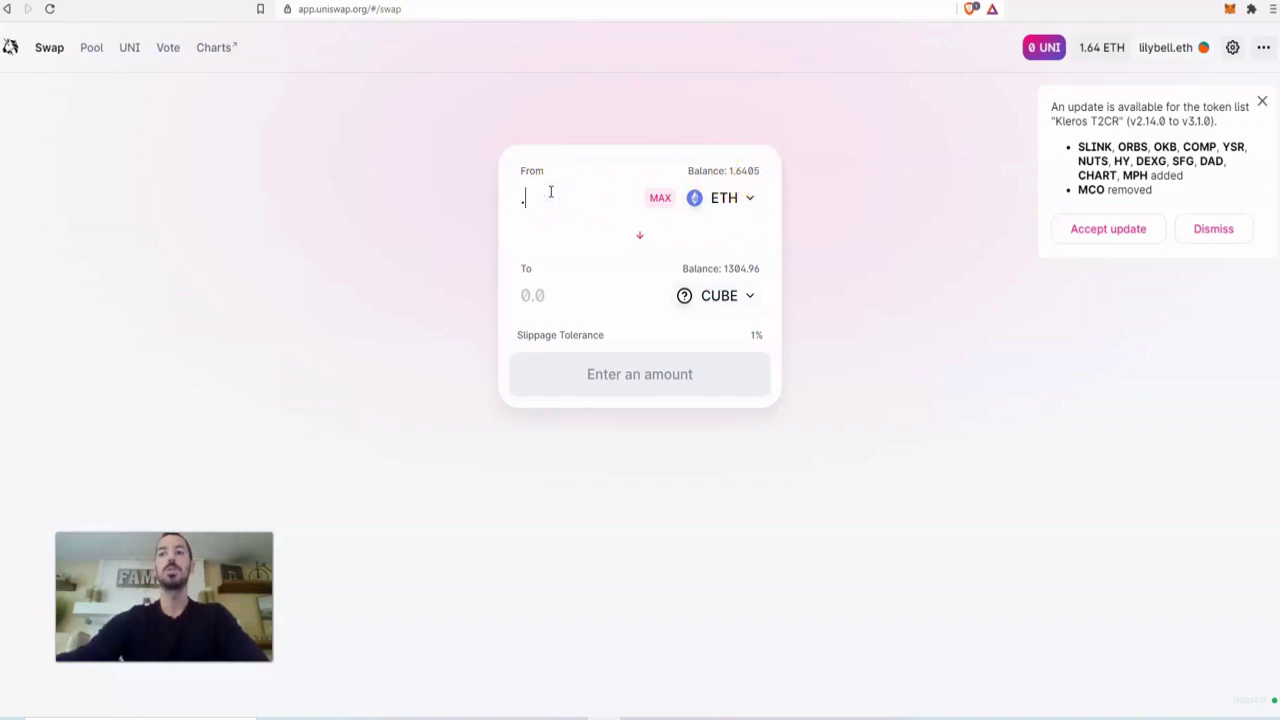
- Preview quotes for 0.5 ETH, then with the swap reversed for 900 and 2 CUBE
type("5")
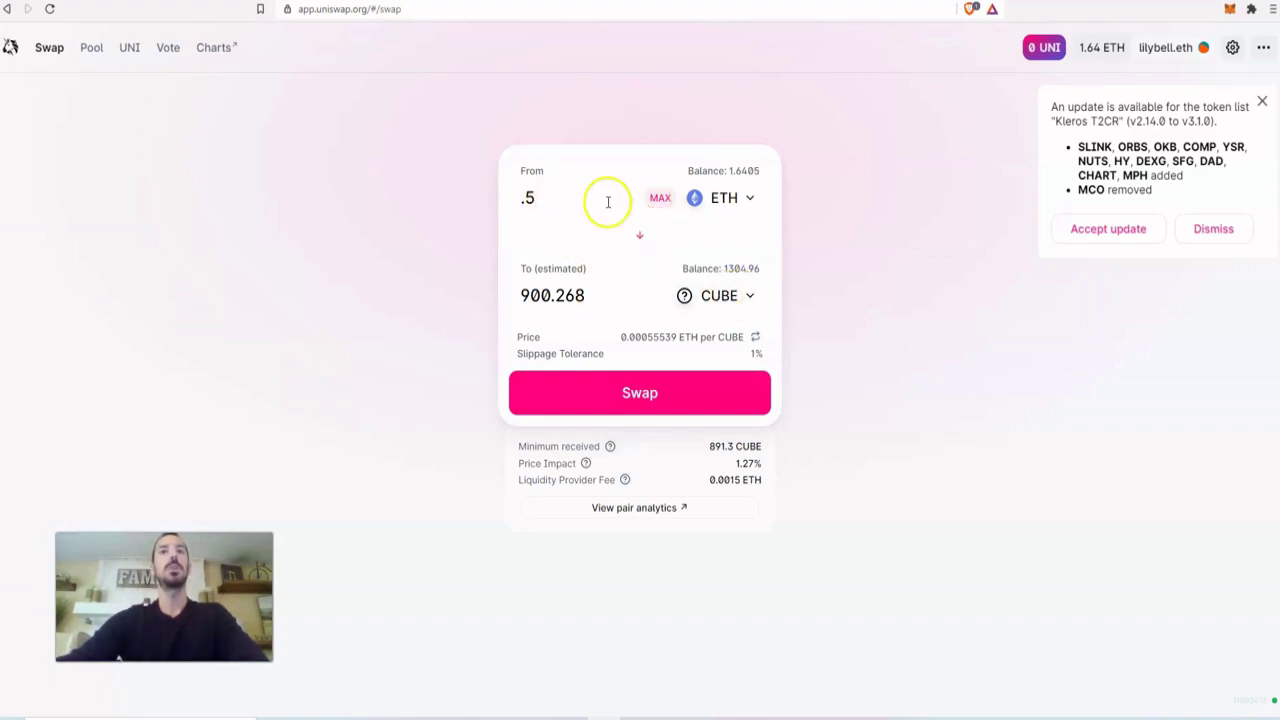
left_click(640, 235)
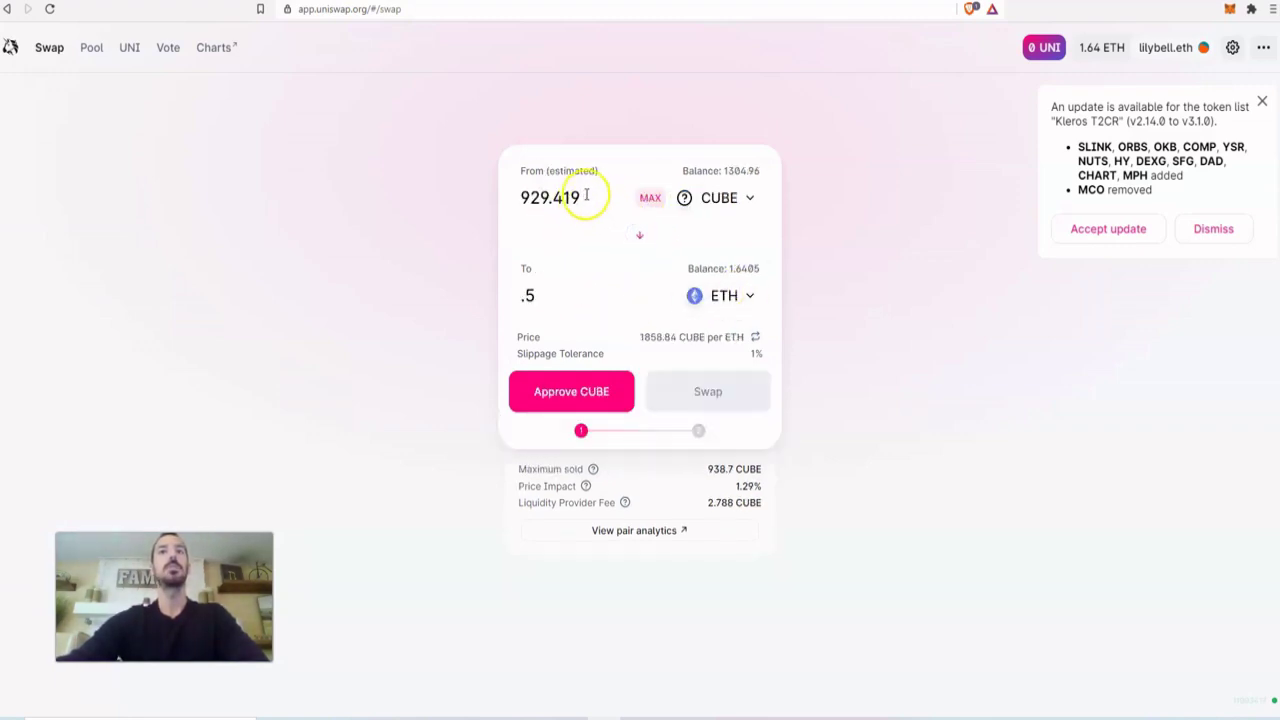
left_click_drag(587, 195, 496, 195)
type("900")
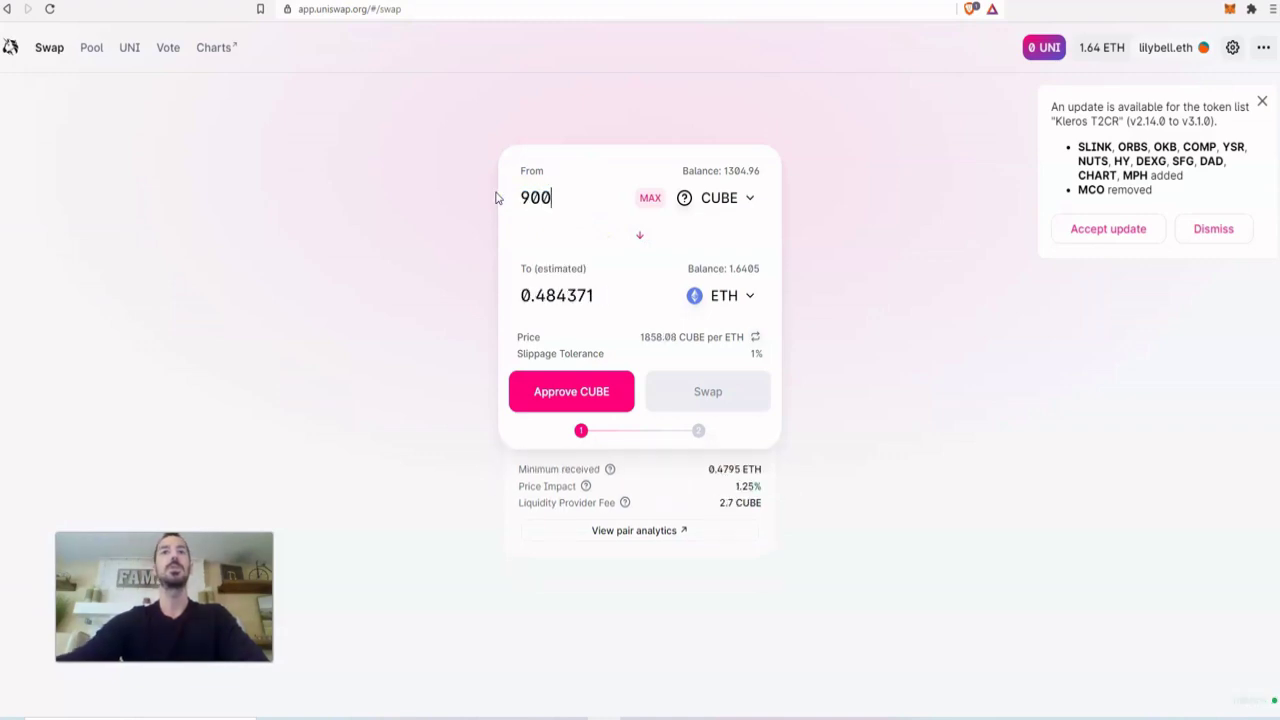
left_click_drag(544, 302, 600, 295)
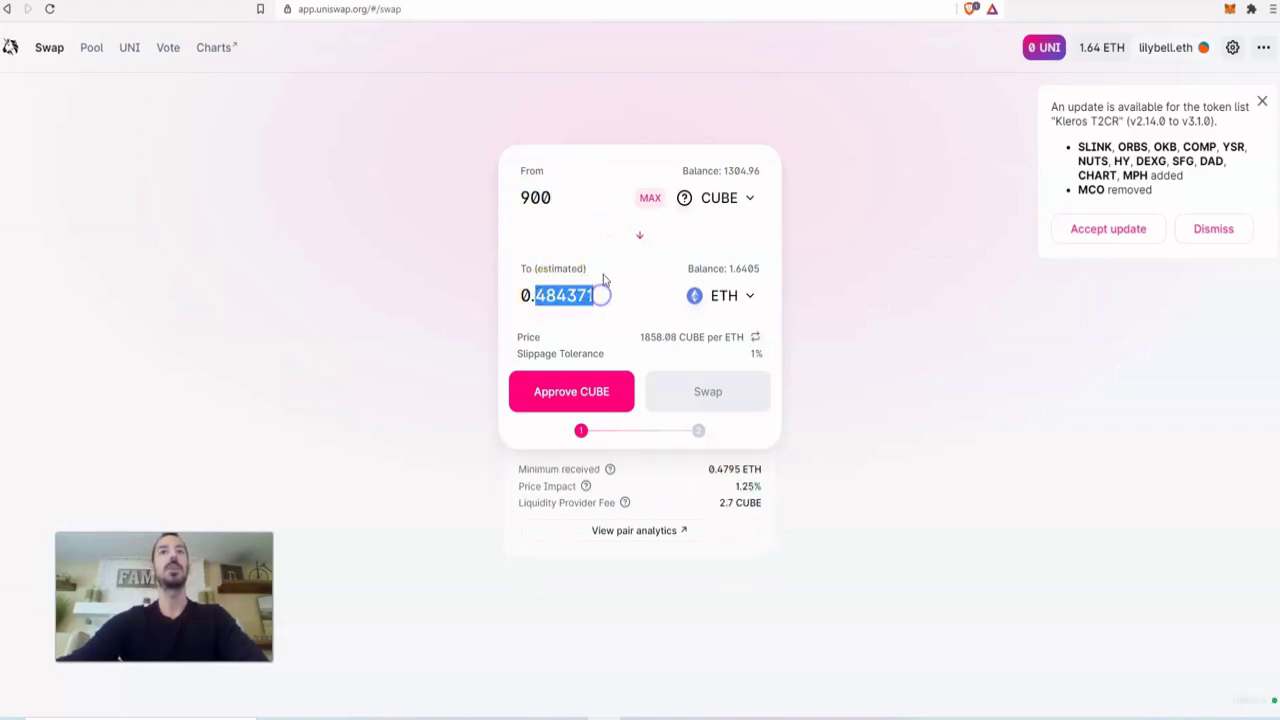
left_click(428, 362)
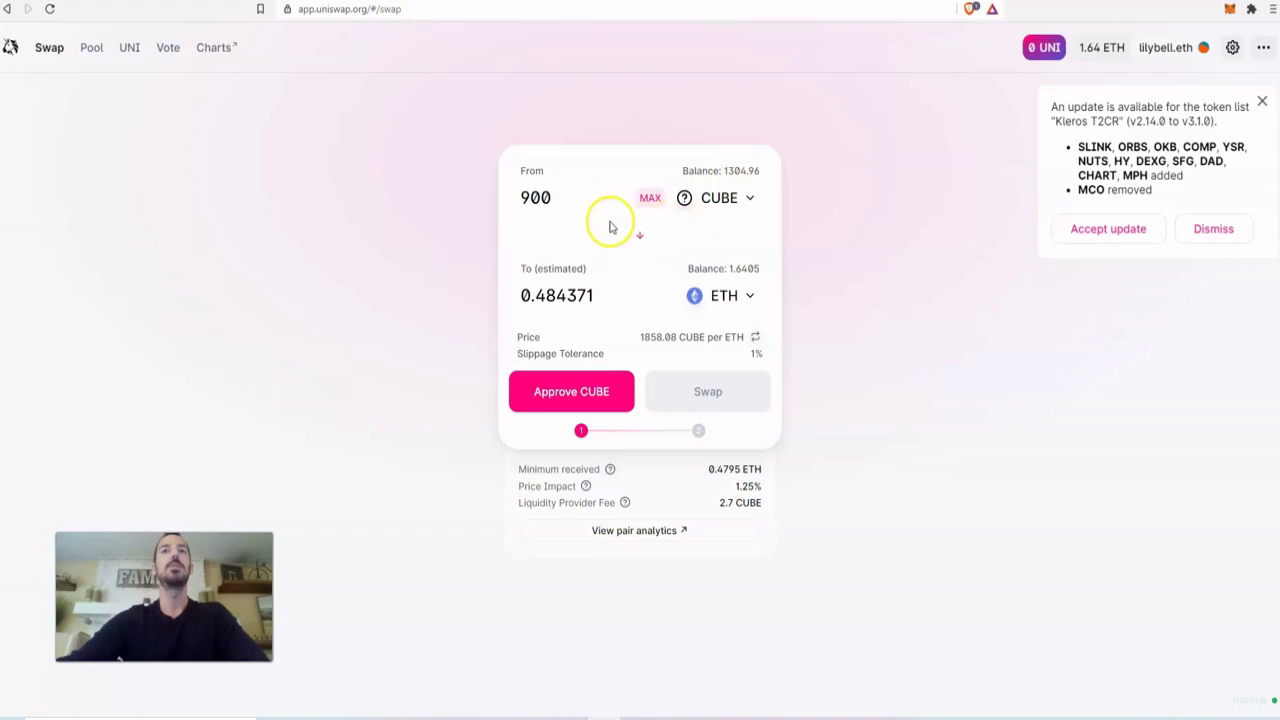
left_click_drag(606, 210, 455, 198)
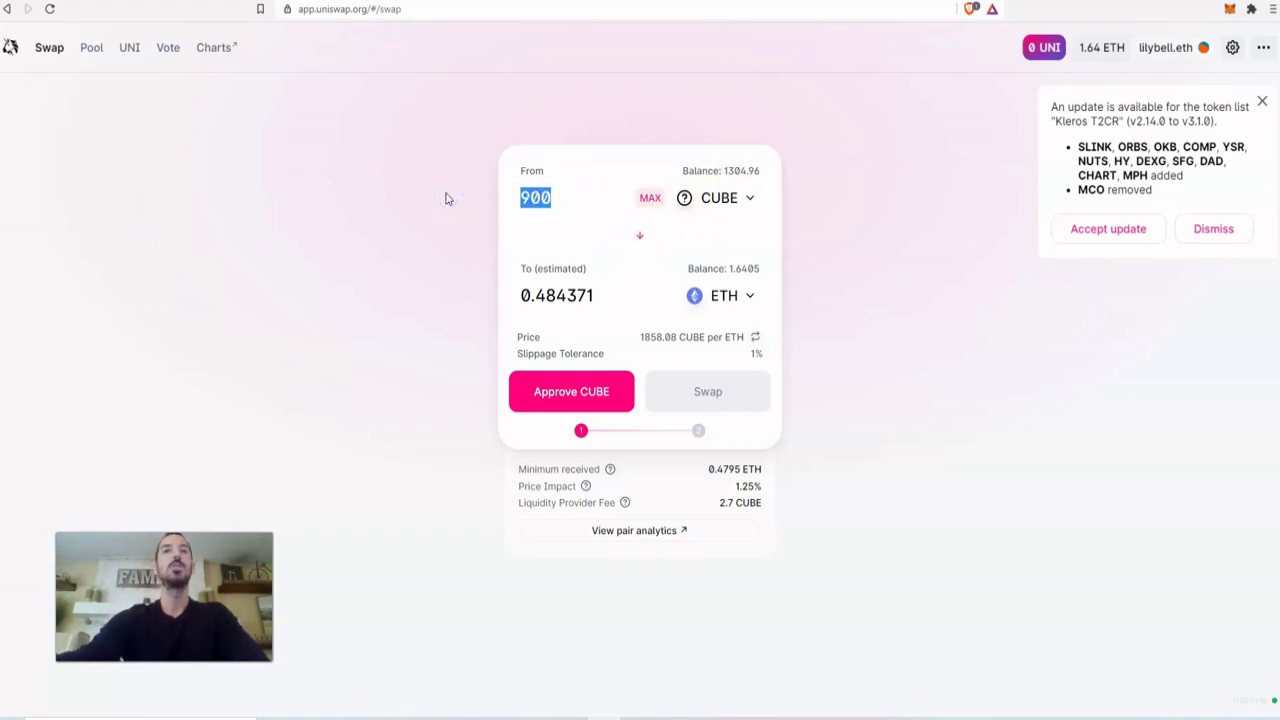
type("2")
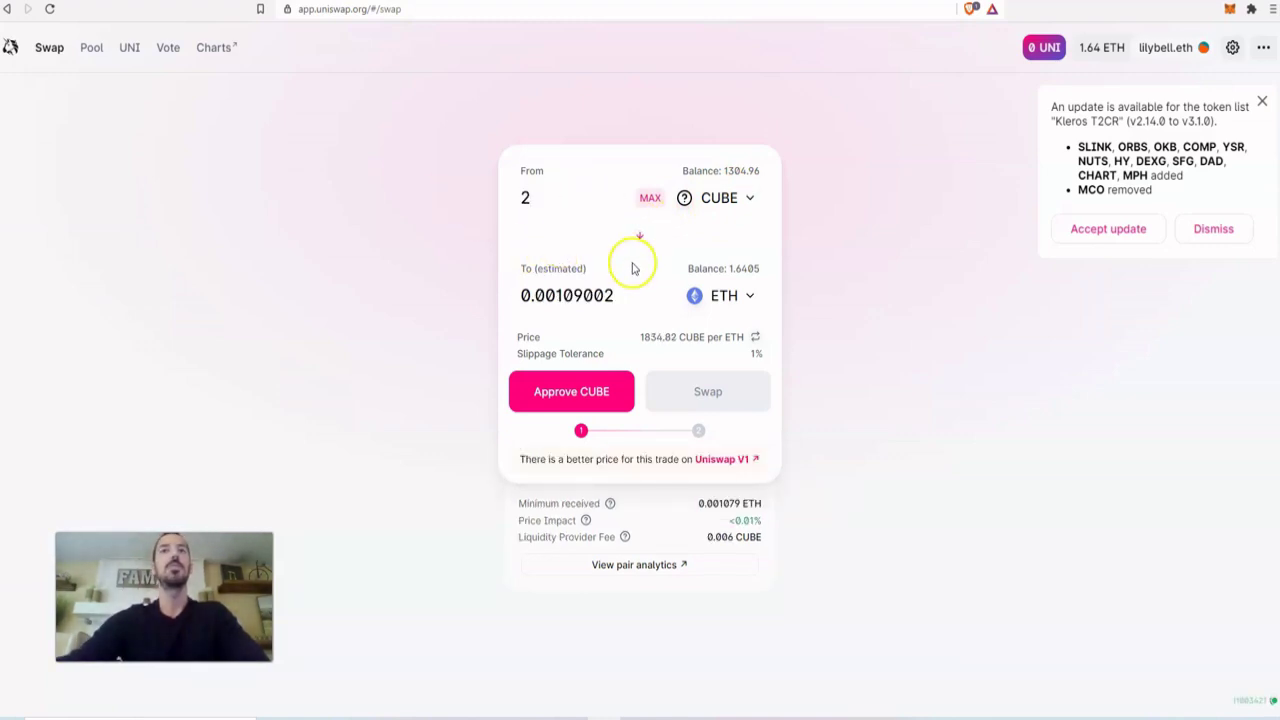
- Start adding liquidity in Pool with an ETH/CUBE pair
left_click(96, 48)
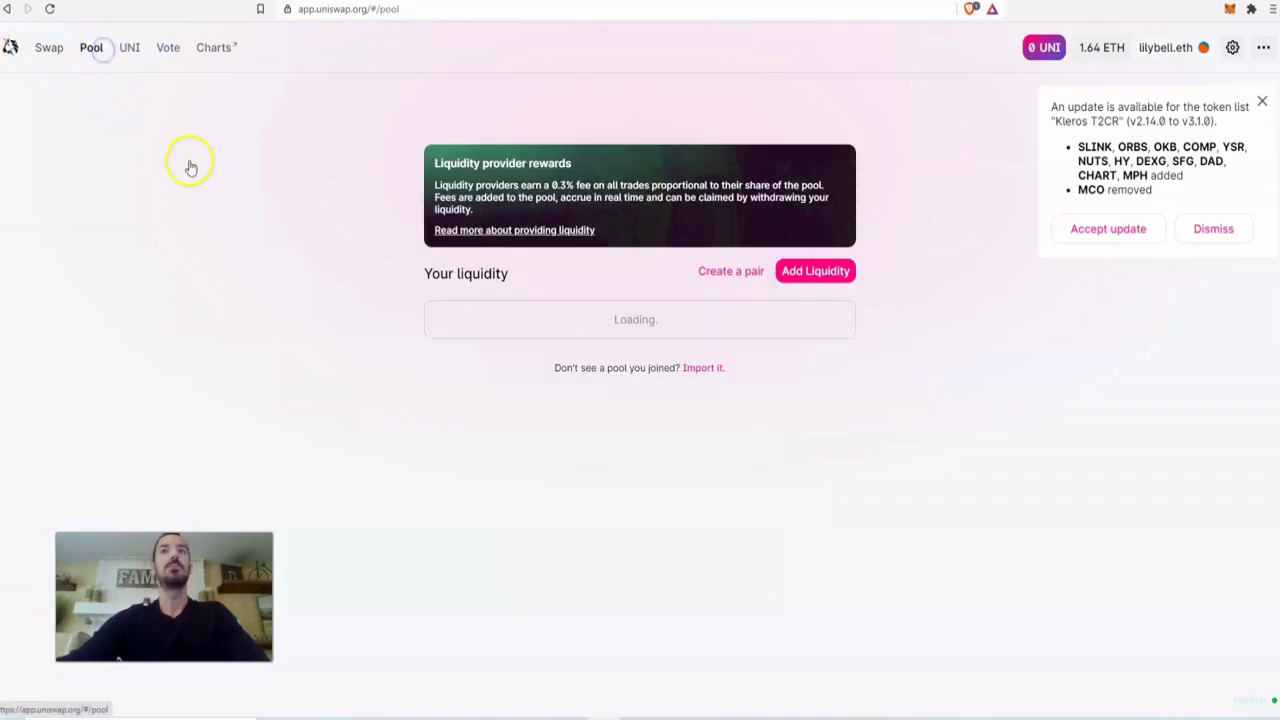
left_click(822, 271)
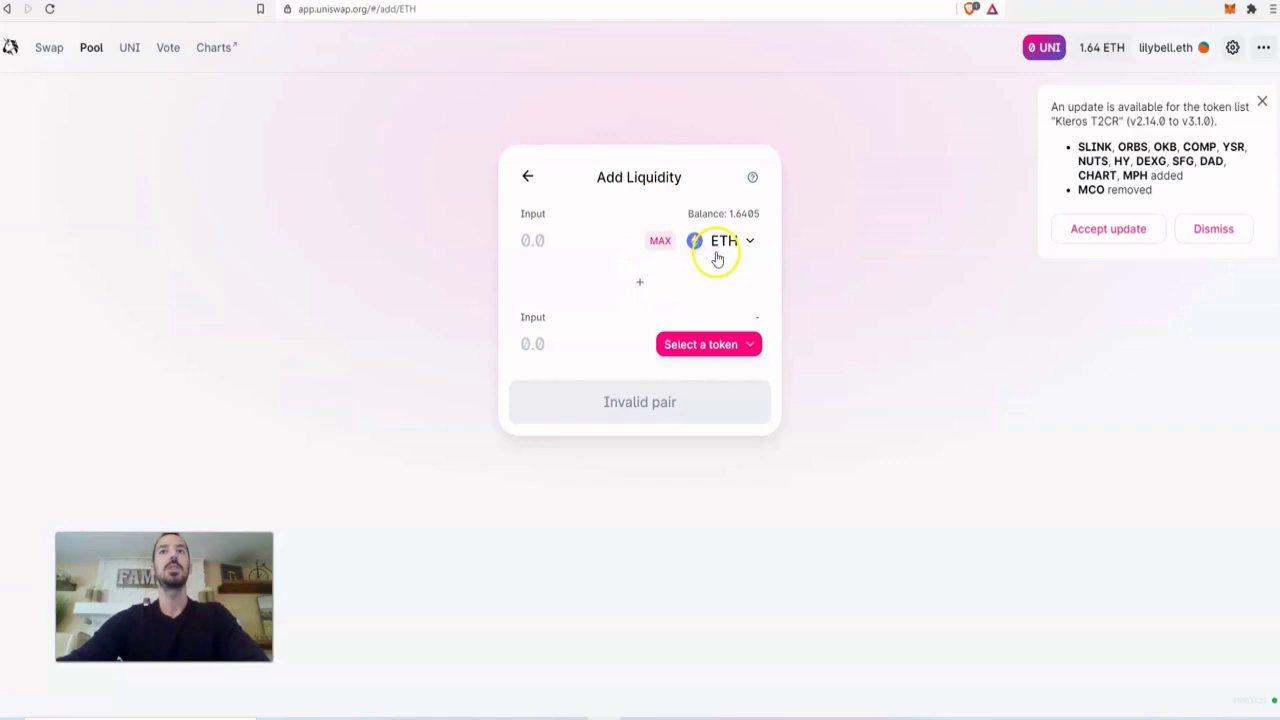
left_click(731, 346)
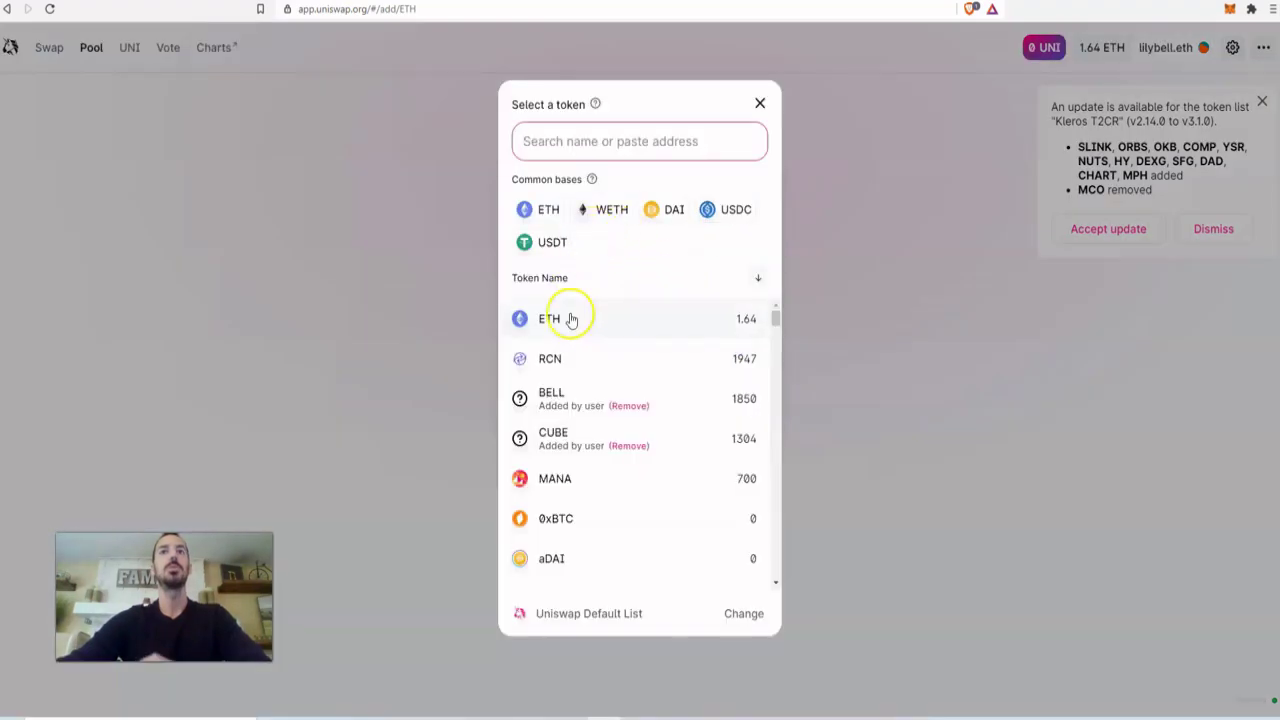
left_click(556, 437)
- Enter 0.5 ETH, matched by 914.633 CUBE for a 1.28% share earning 0.3% fees
left_click(575, 260)
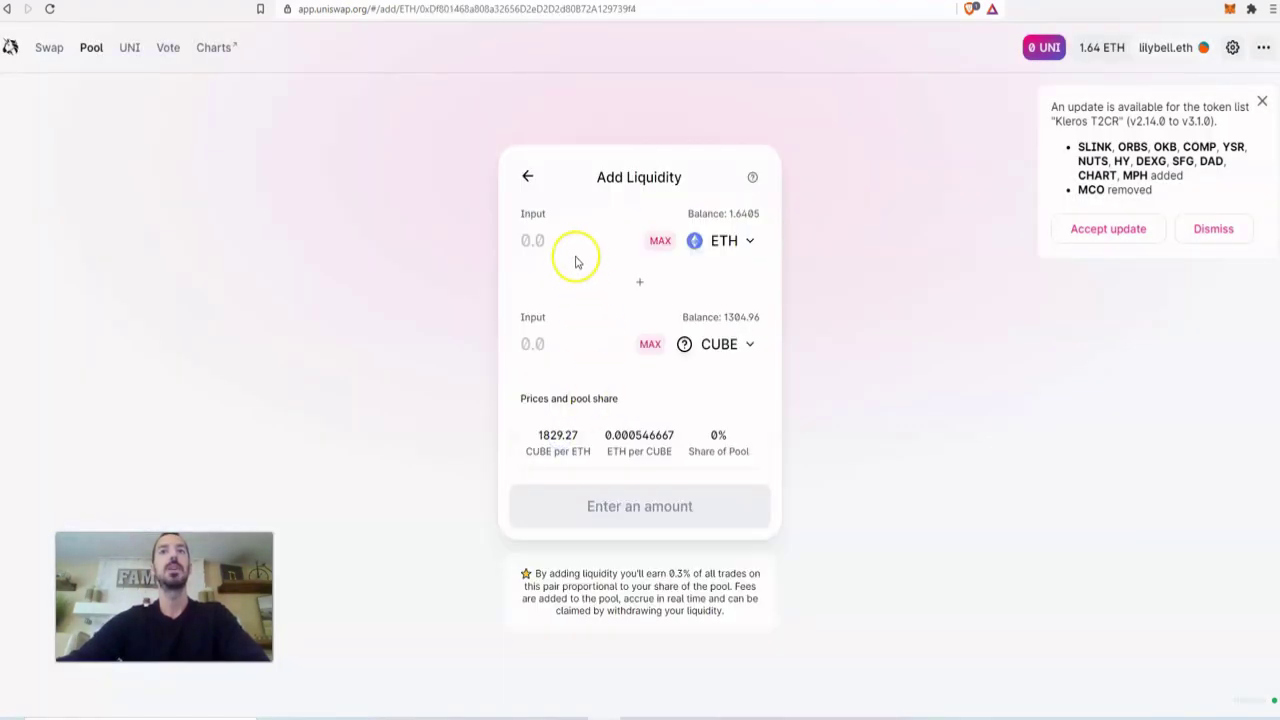
type(".5")
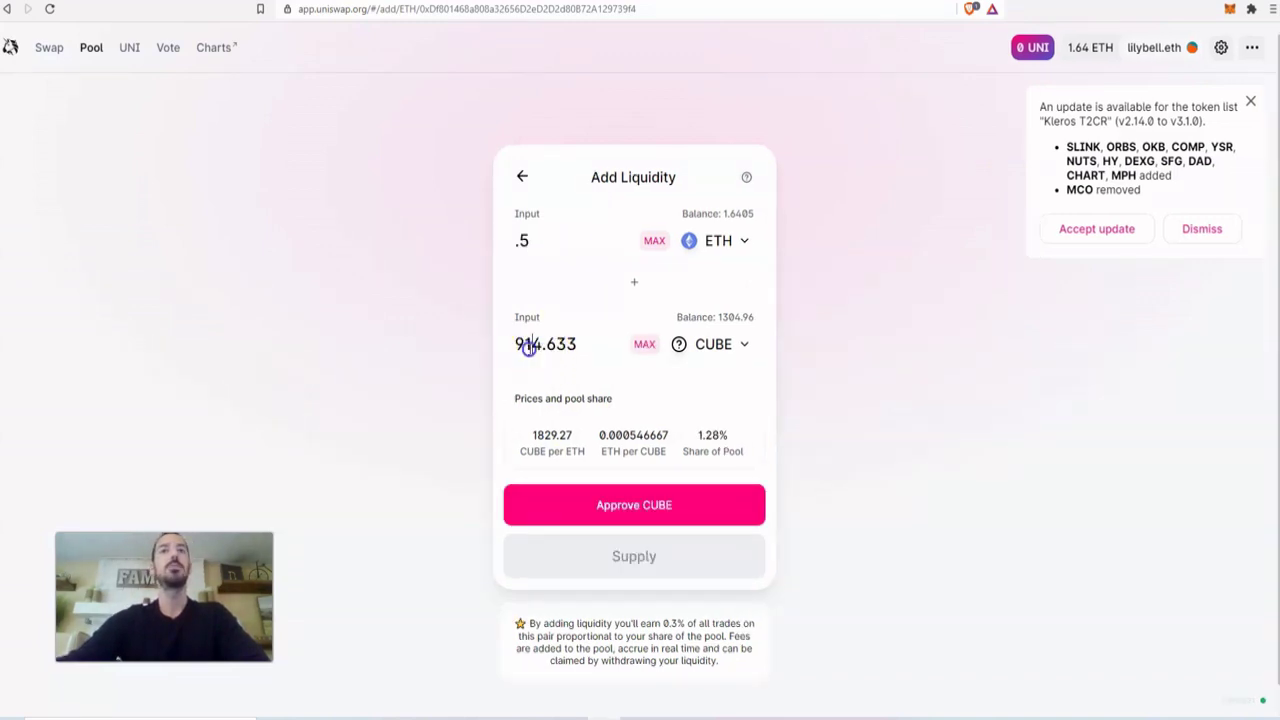
double_click(528, 345)
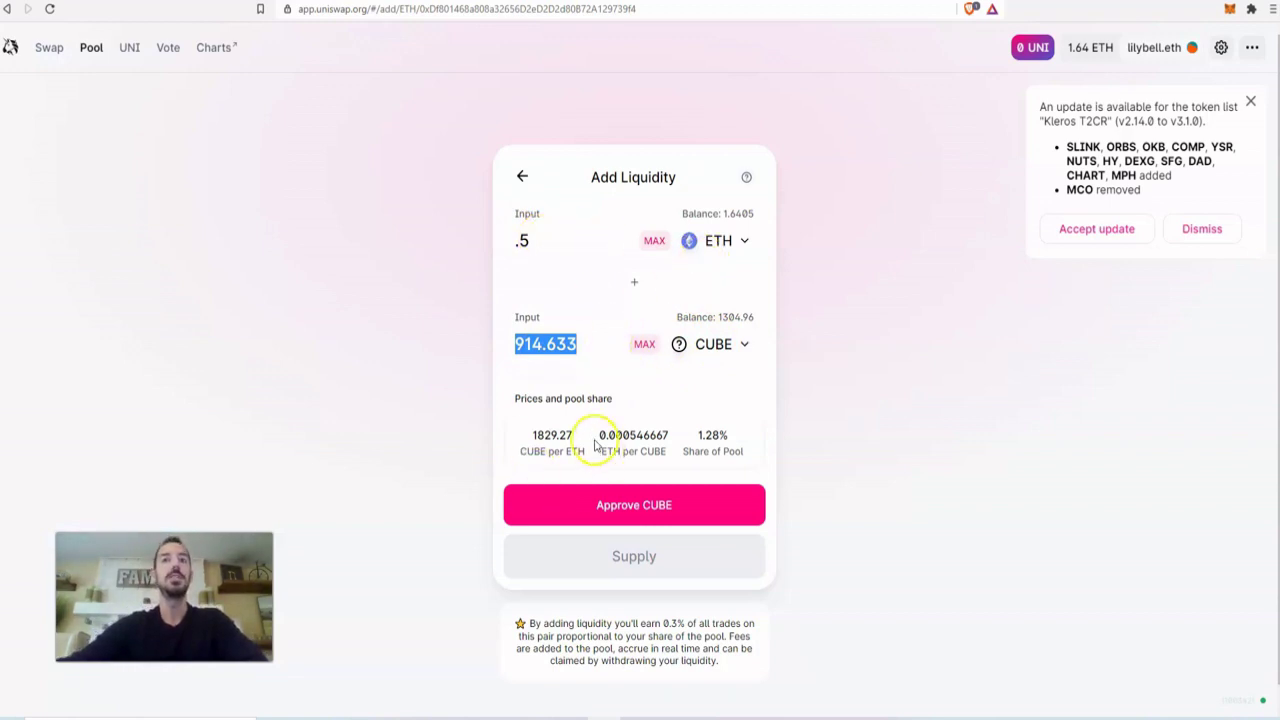
left_click(692, 438)
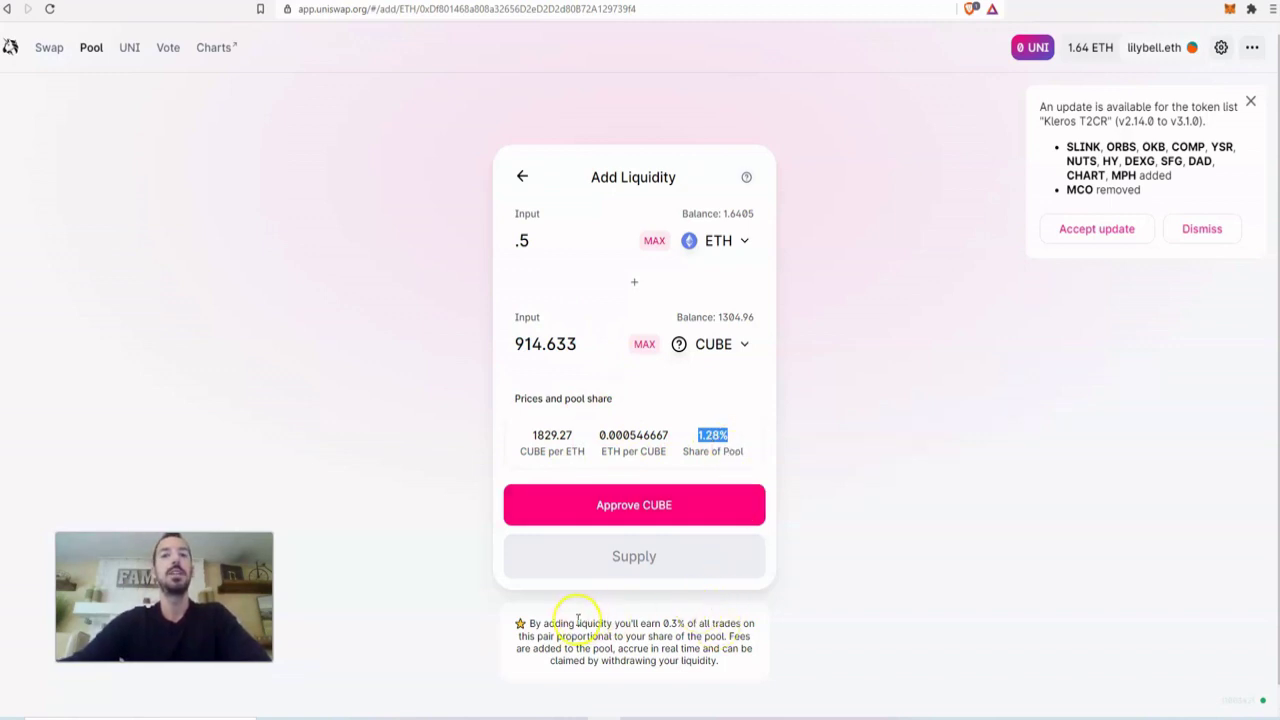
left_click_drag(531, 624, 686, 627)
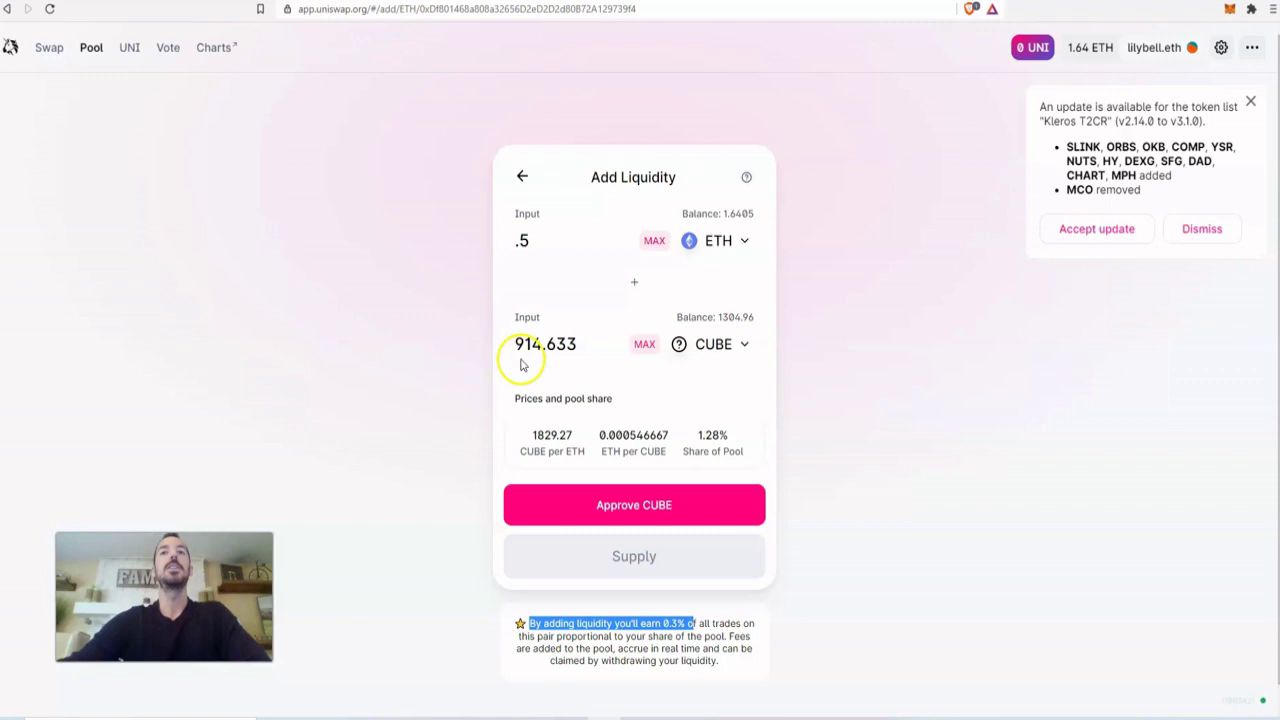
- Approve CUBE spending in MetaMask and view the confirmed approval on Etherscan
double_click(721, 438)
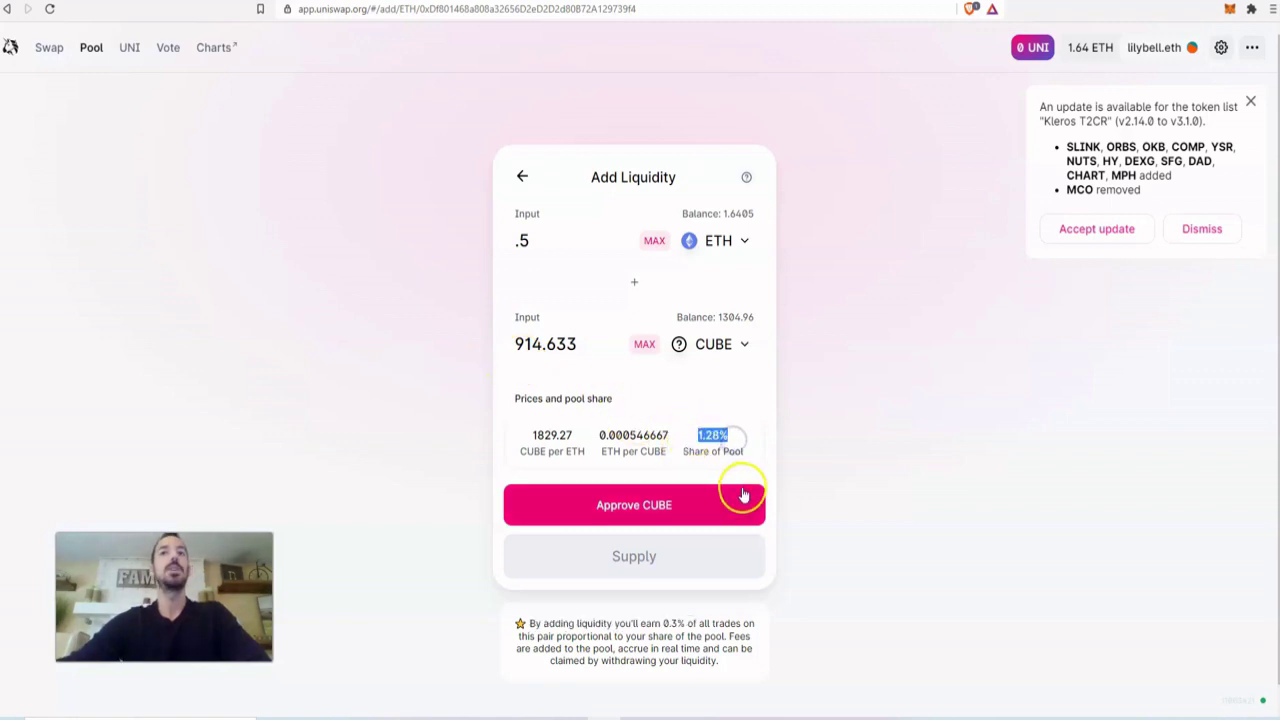
left_click(645, 508)
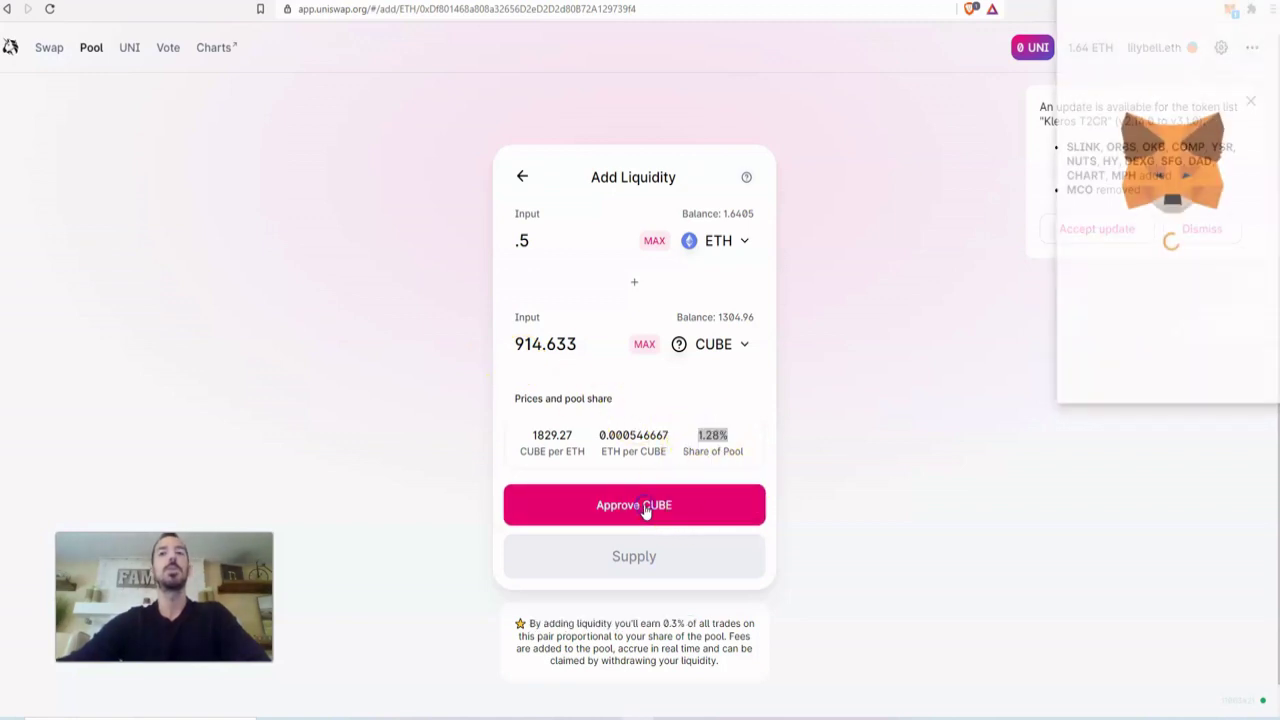
scroll(1250, 352, "down", 2)
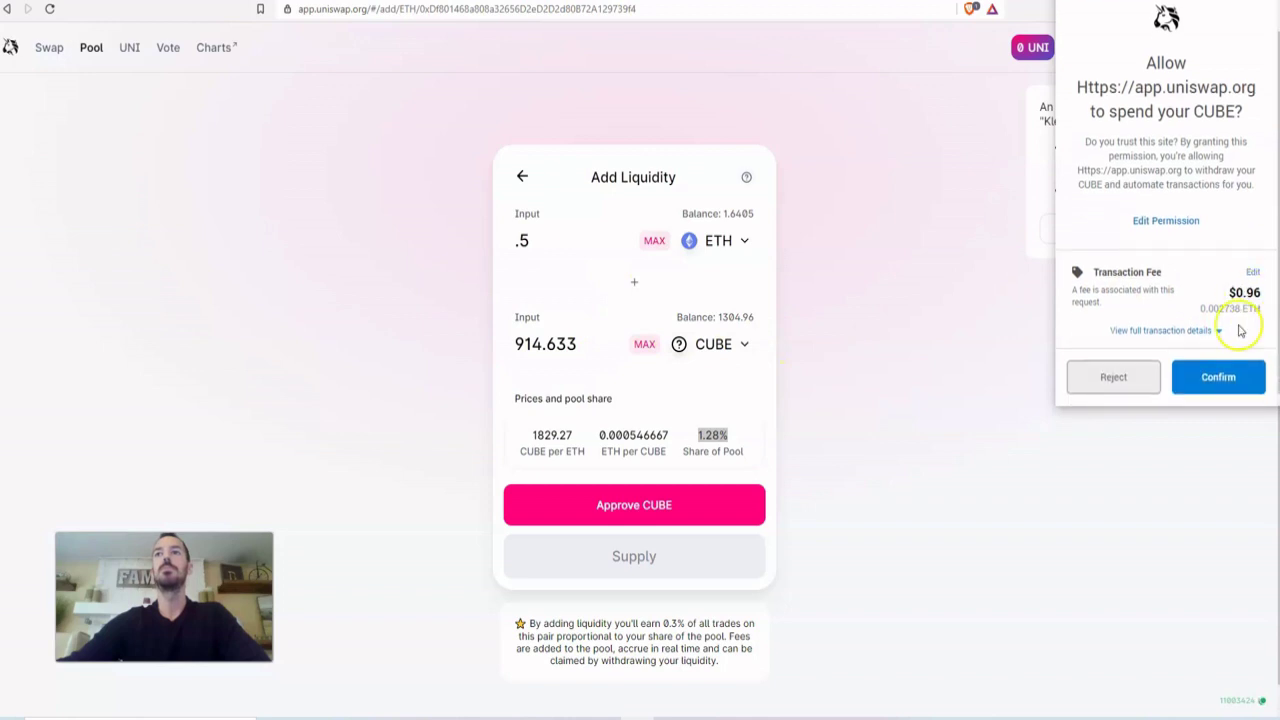
left_click(1229, 376)
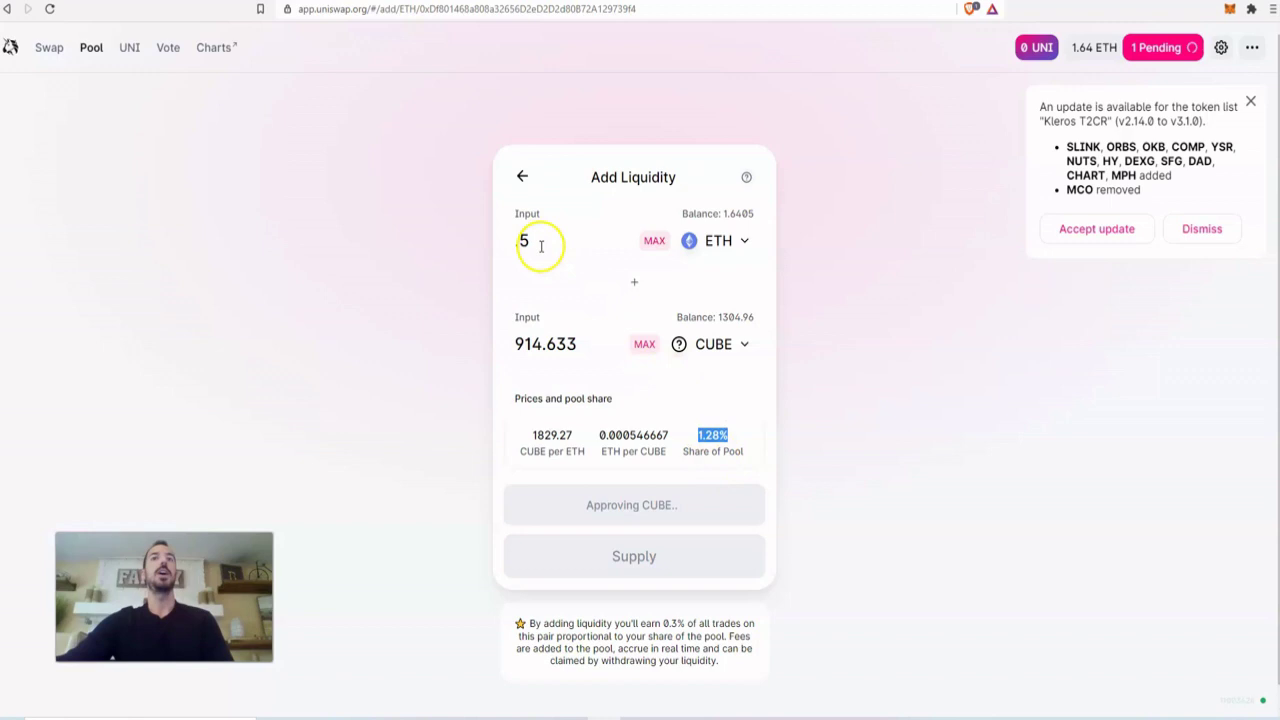
double_click(526, 343)
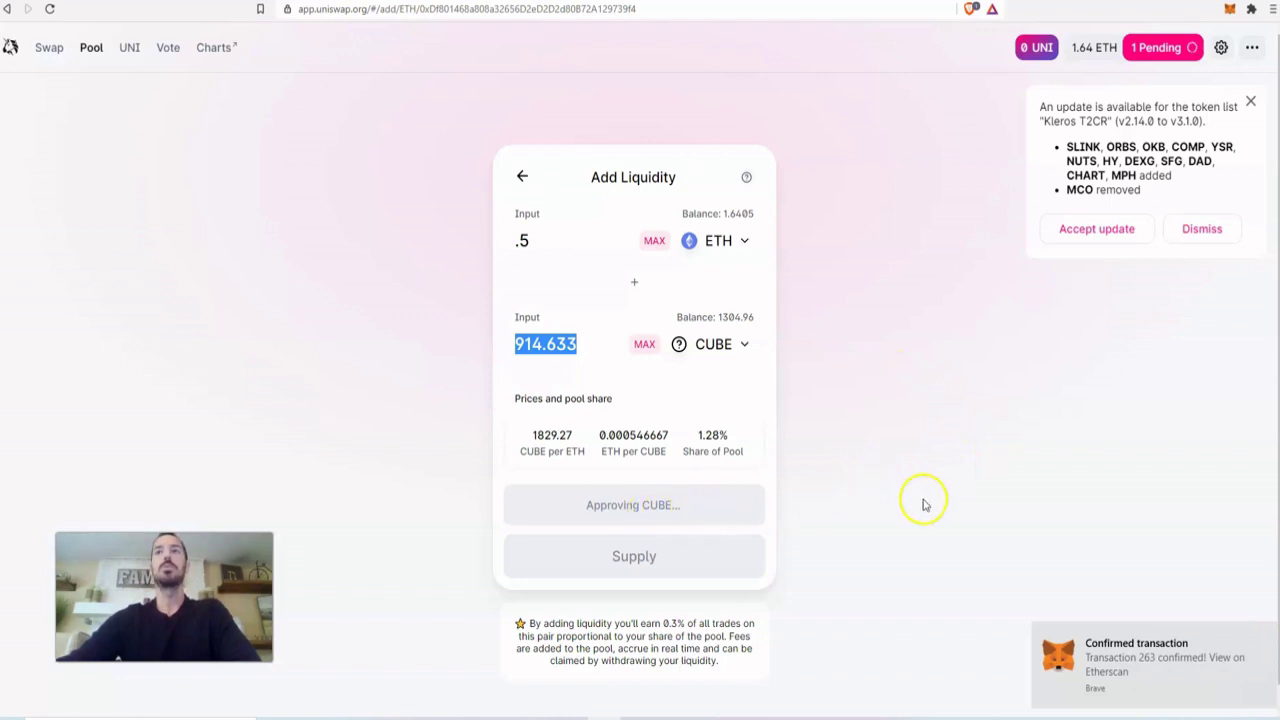
left_click(1155, 648)
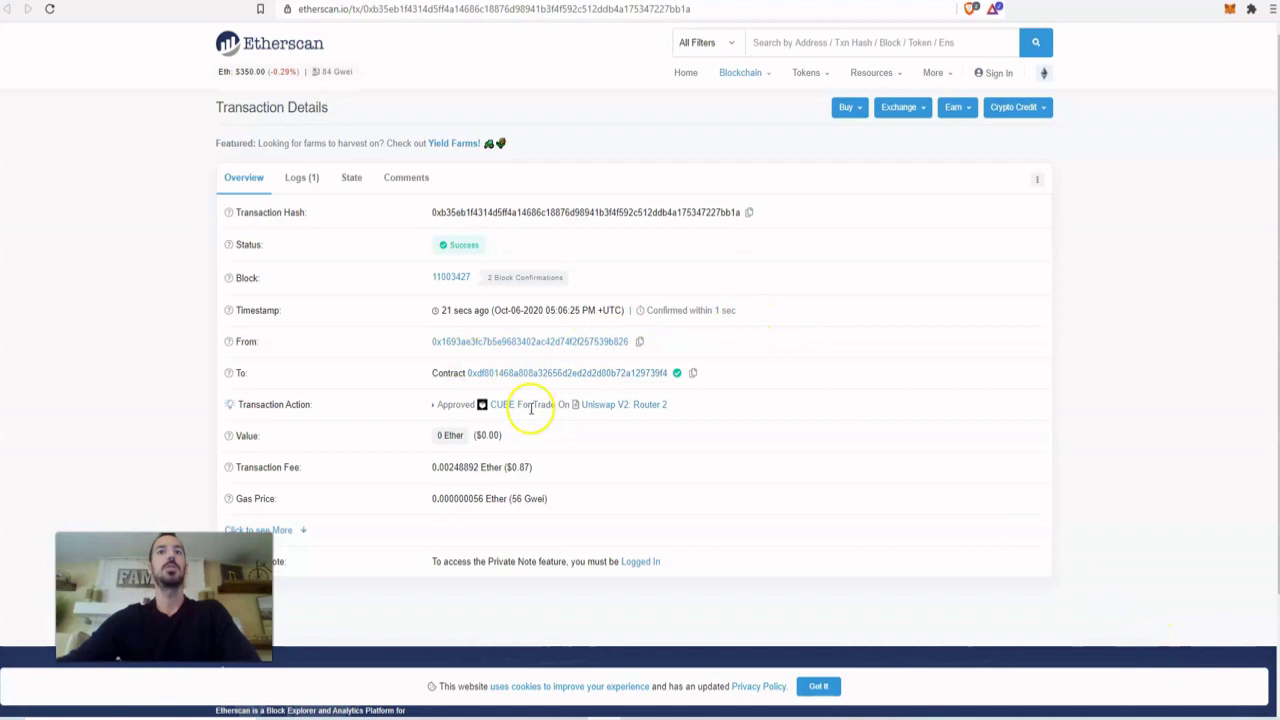
- Back on the Add Liquidity form, approve CUBE spending again and confirm it in MetaMask
left_click(112, 6)
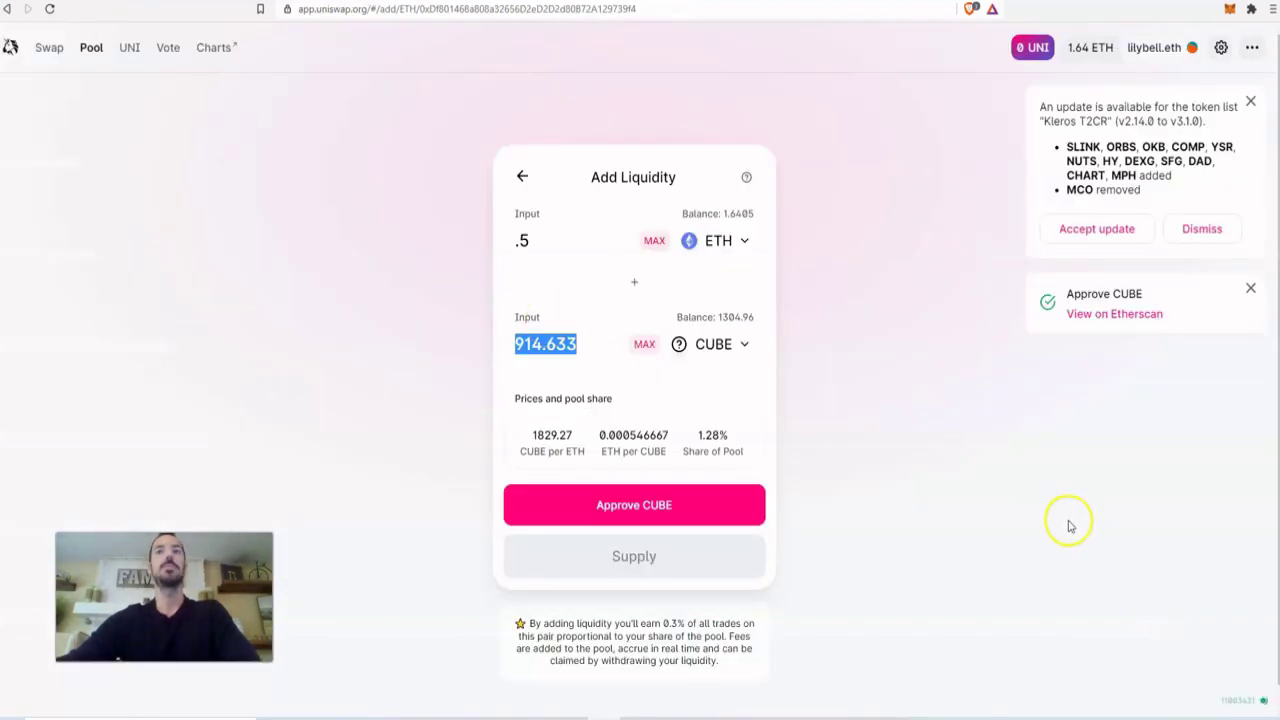
left_click(723, 506)
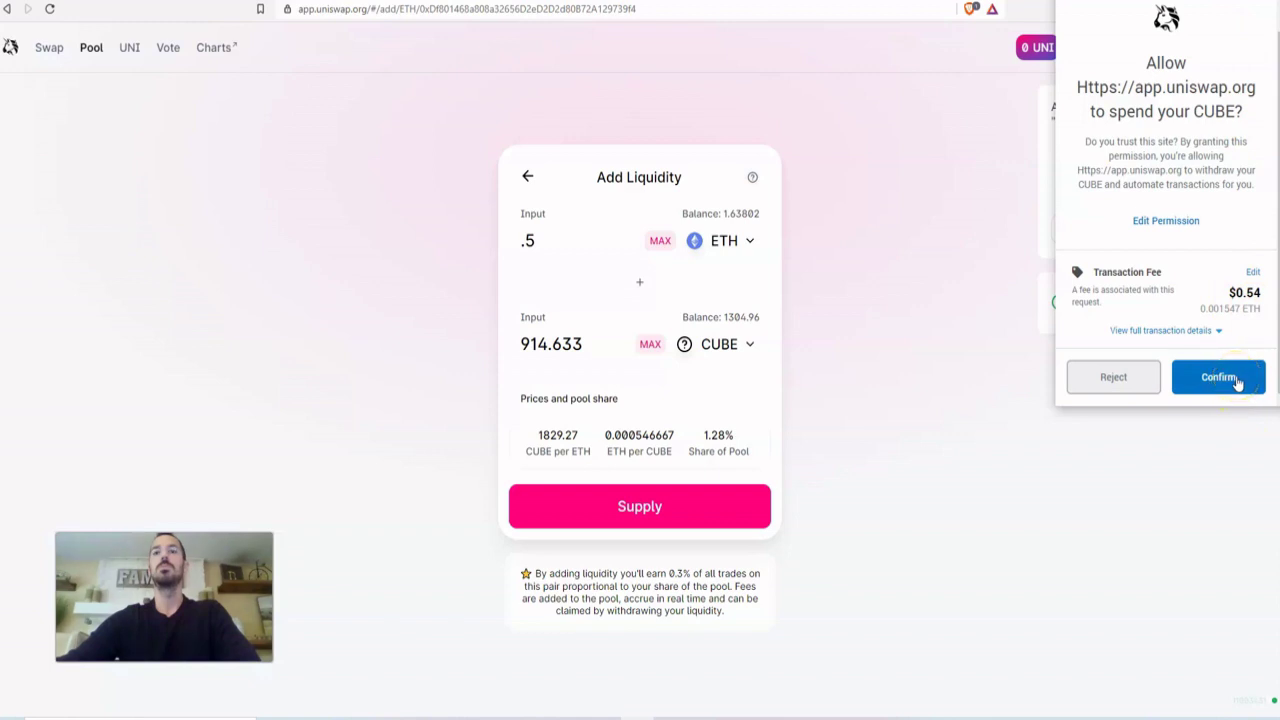
left_click(1237, 380)
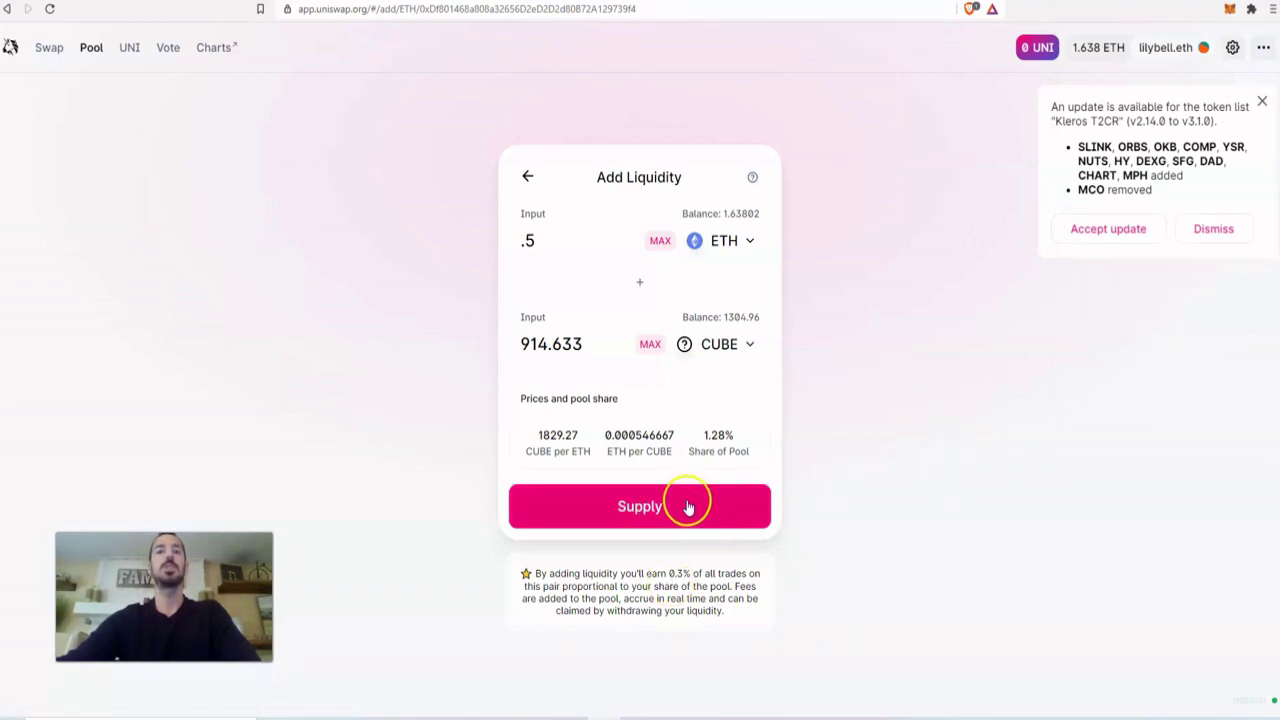
- Supply 0.5 ETH and 914.633 CUBE, sign it in MetaMask, and dismiss the submitted notice
left_click(686, 507)
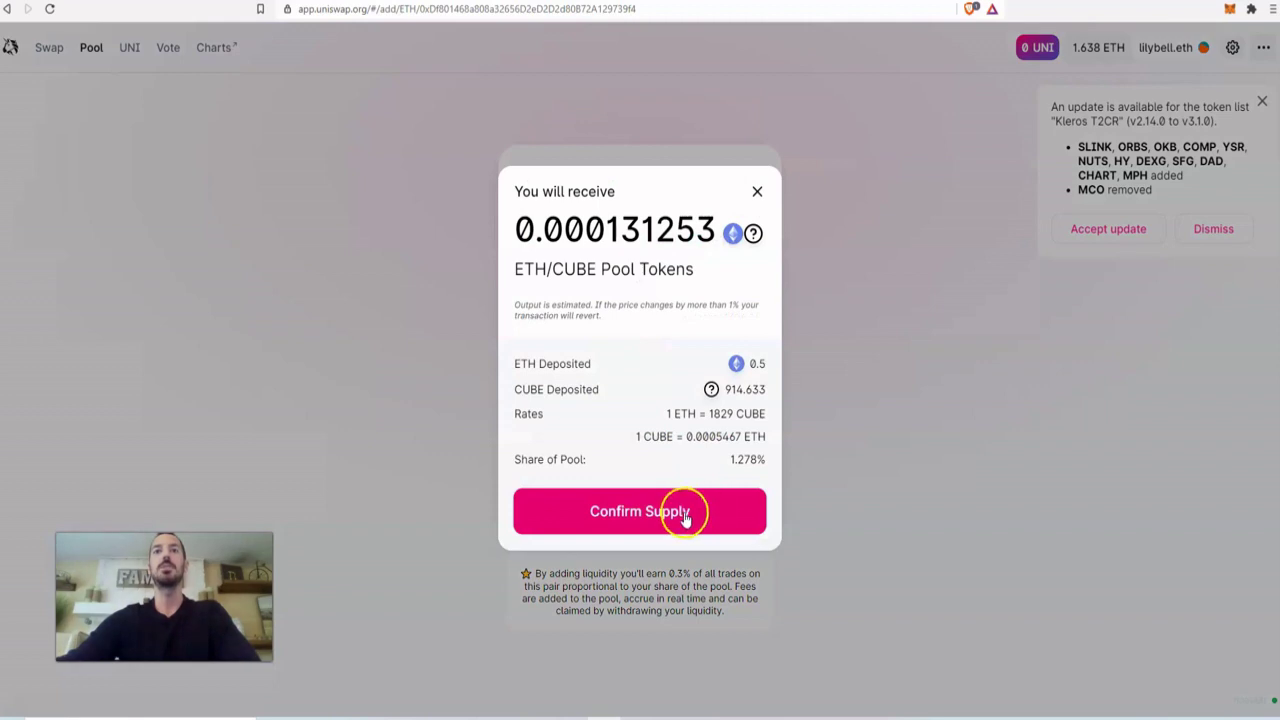
left_click(686, 515)
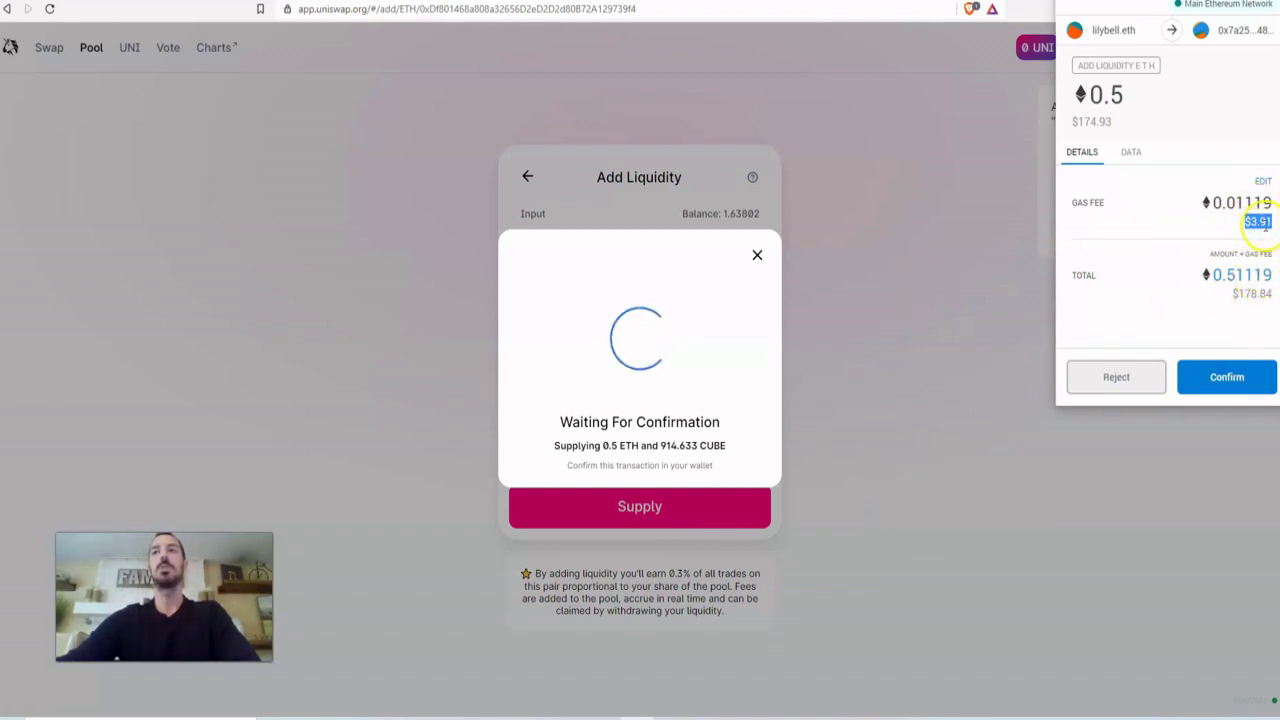
left_click(1232, 383)
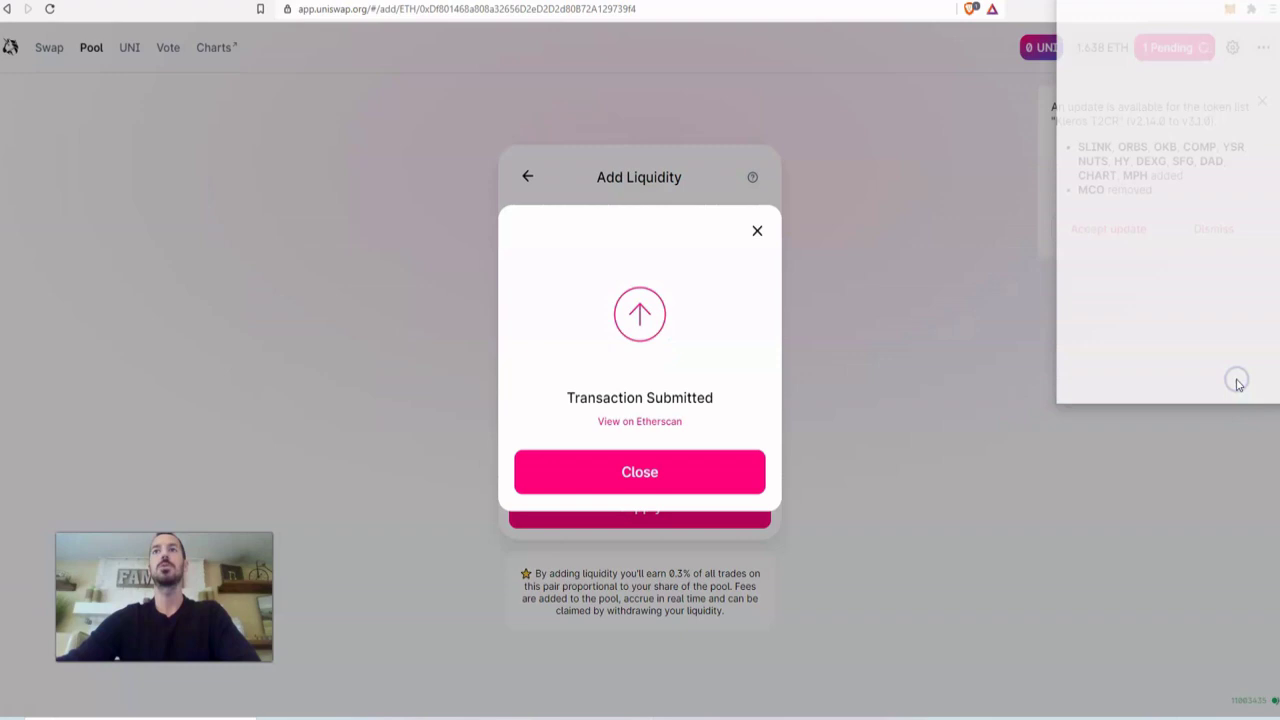
left_click(650, 478)
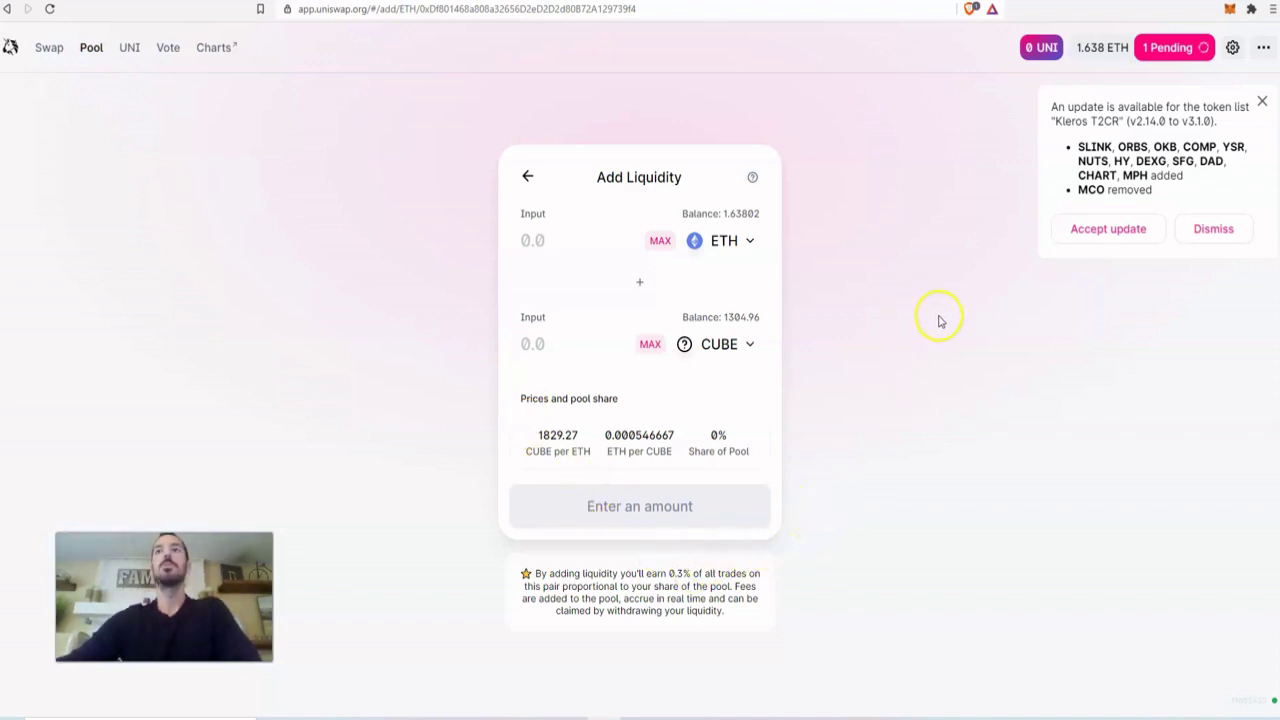
- Watch the Add Liquidity transaction confirm in MetaMask Activity, then recheck the wallet balance
left_click(1232, 14)
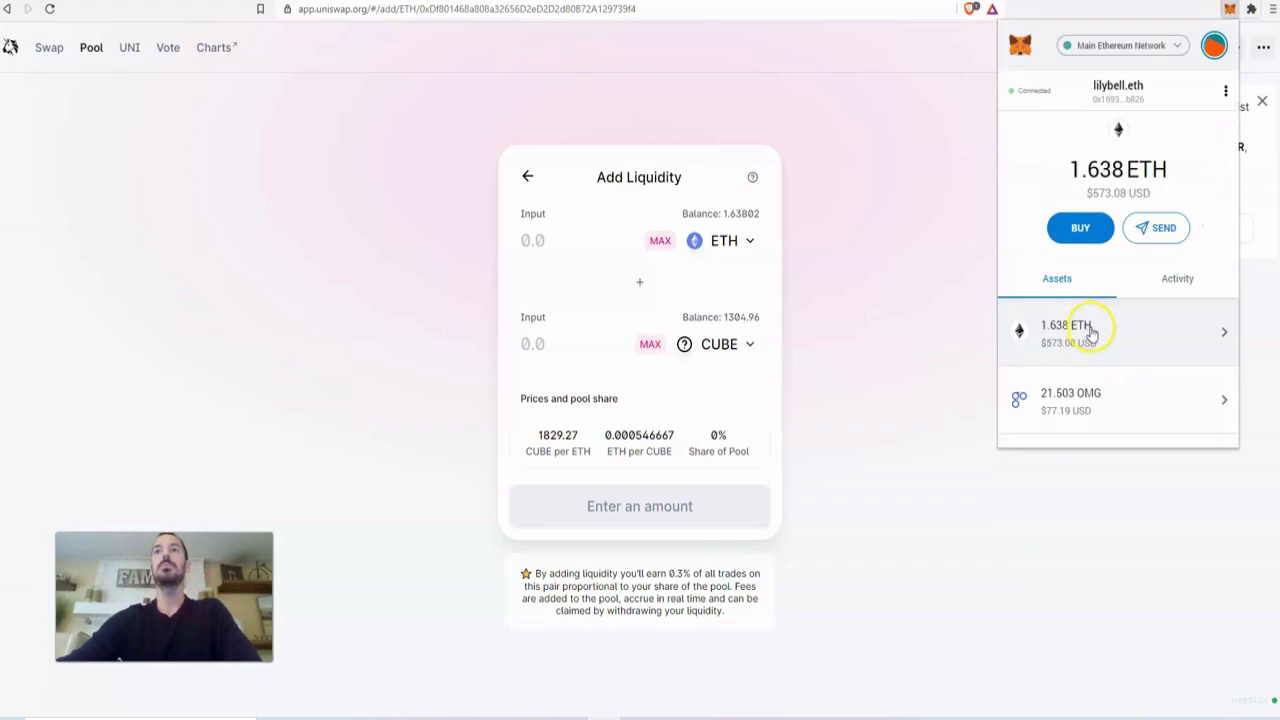
left_click(1183, 280)
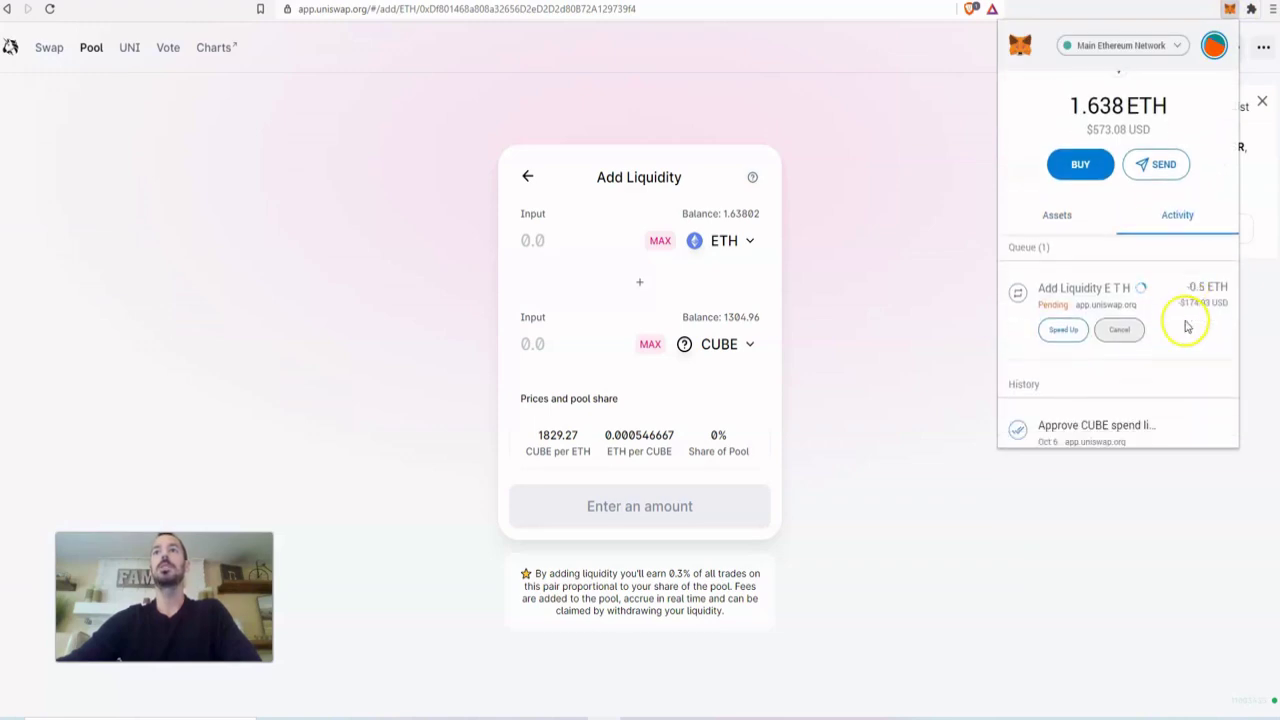
scroll(1186, 323, "down", 3)
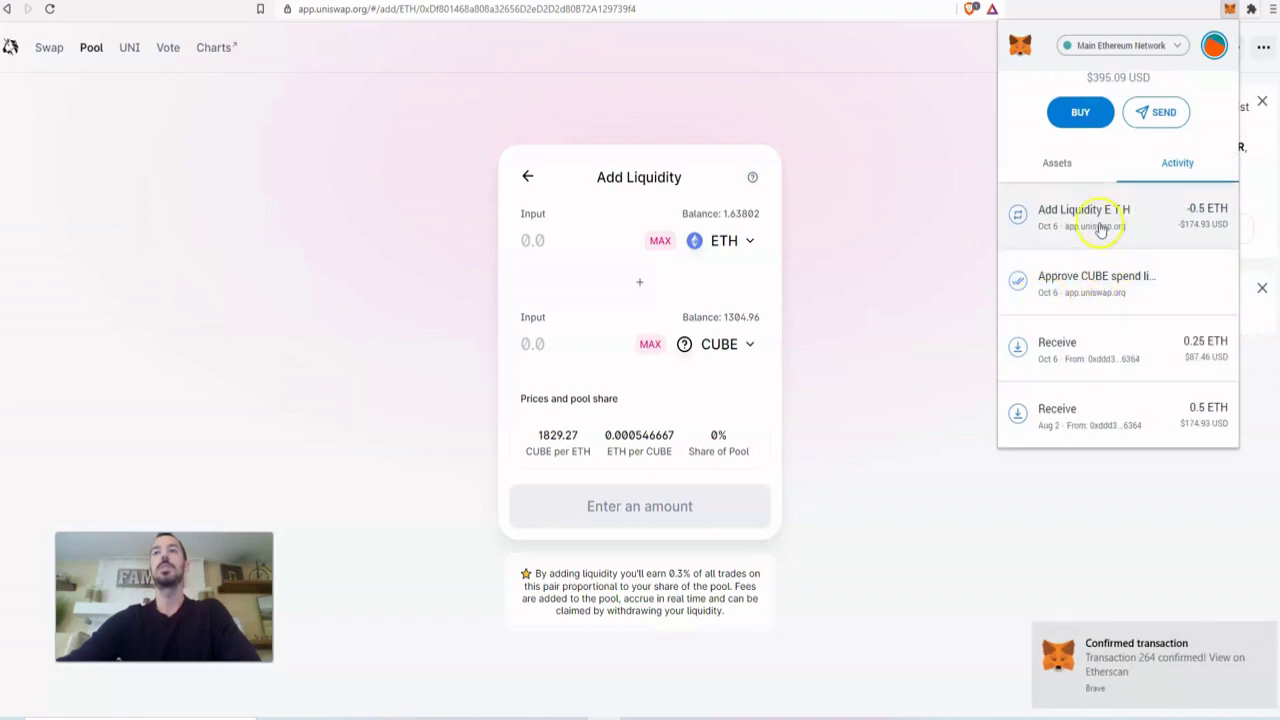
left_click(923, 274)
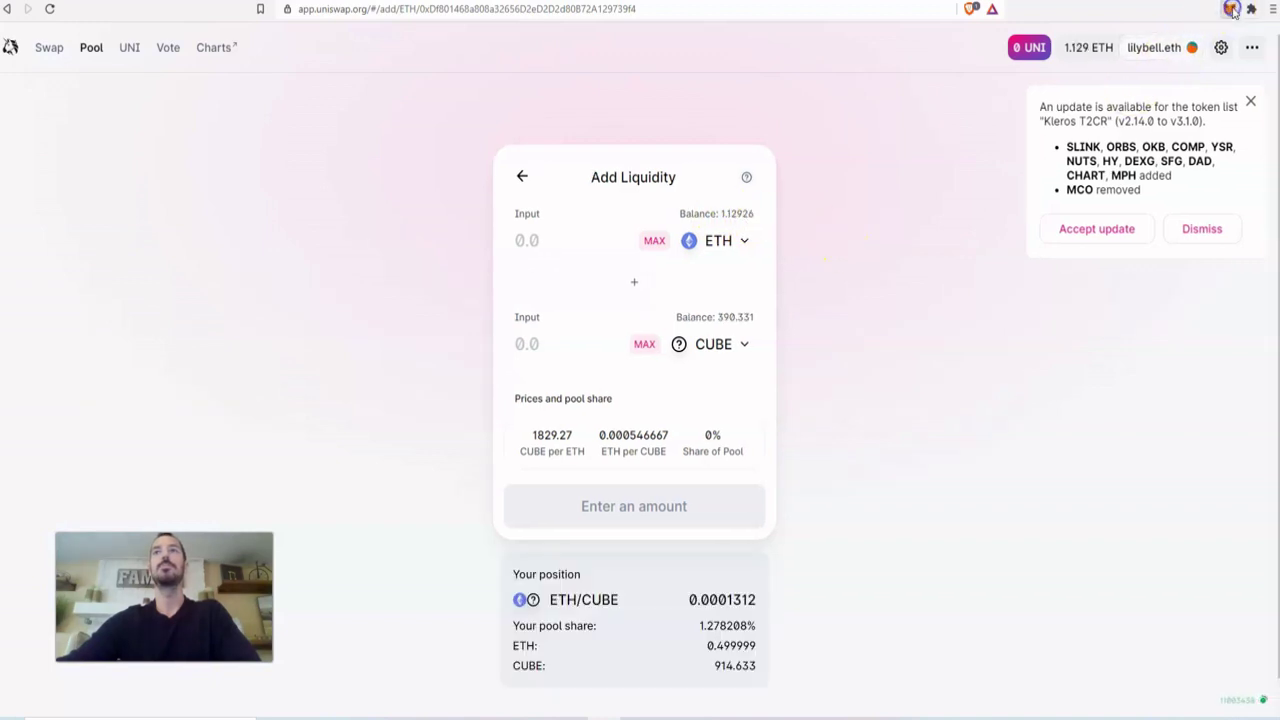
left_click(1229, 14)
left_click(917, 331)
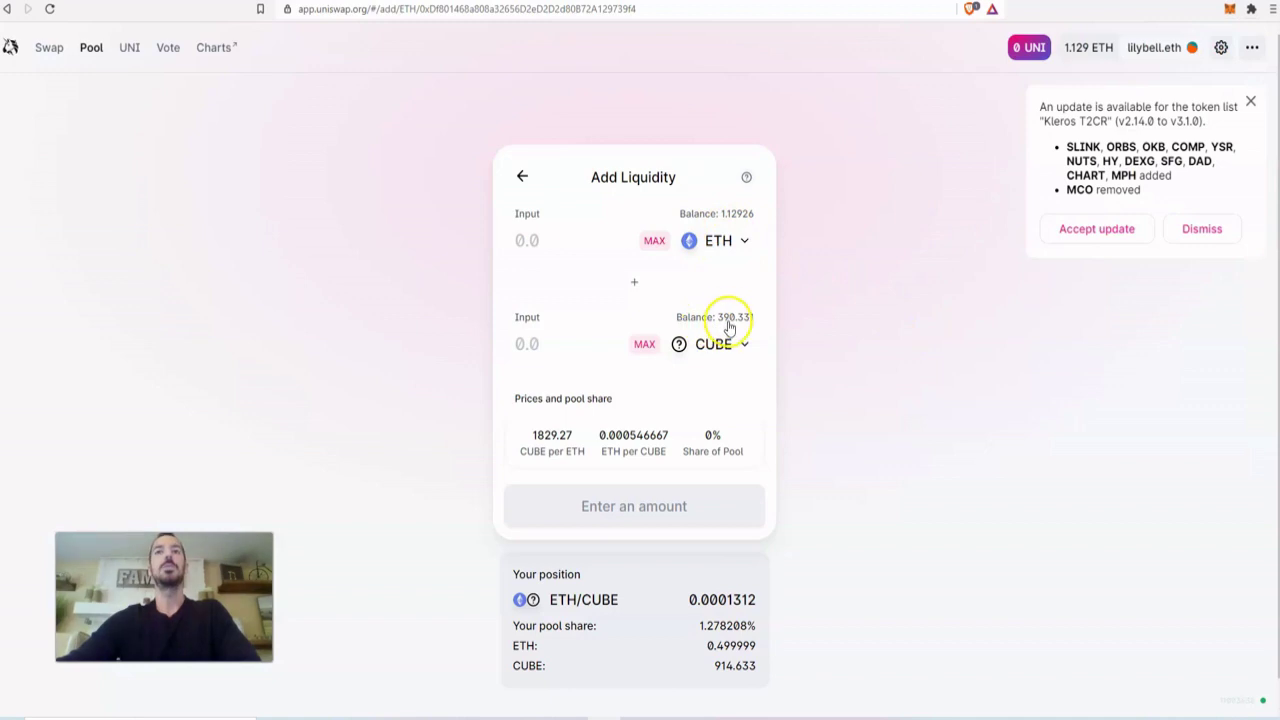
- Expand the ETH/CUBE position and preview a Max withdrawal of 0.499999 ETH and 914.633 CUBE
left_click(40, 48)
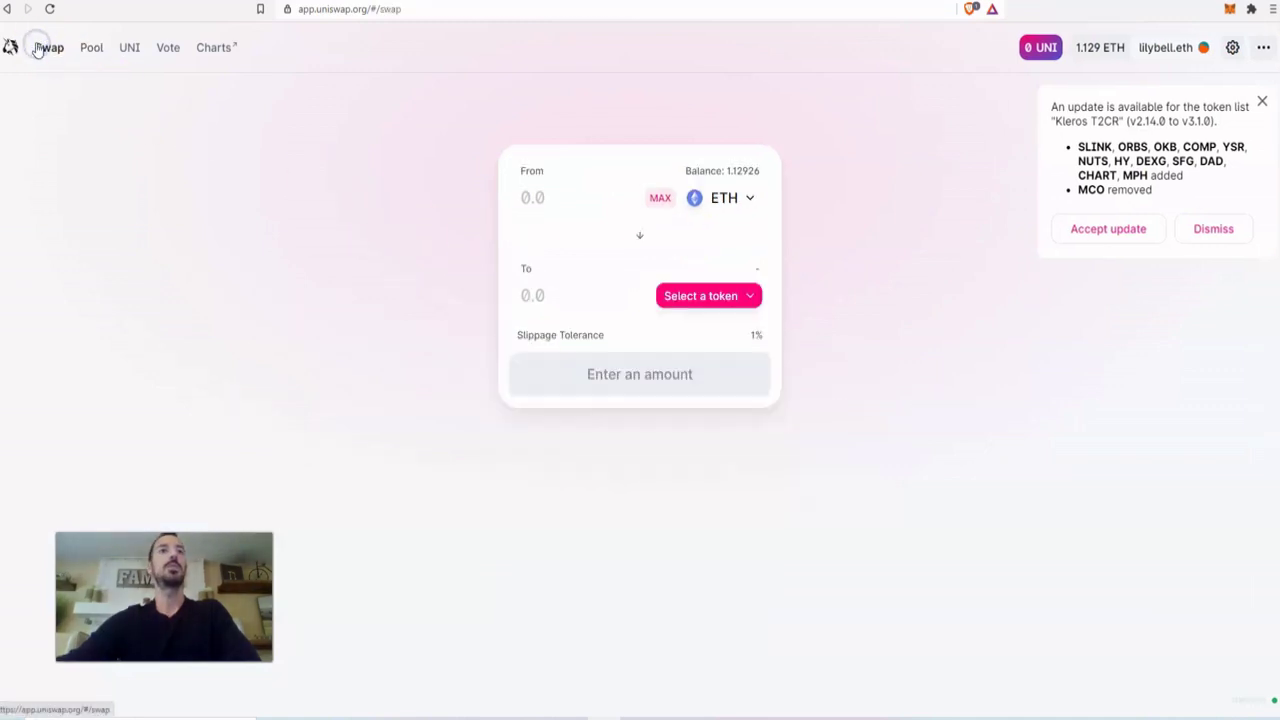
left_click(90, 47)
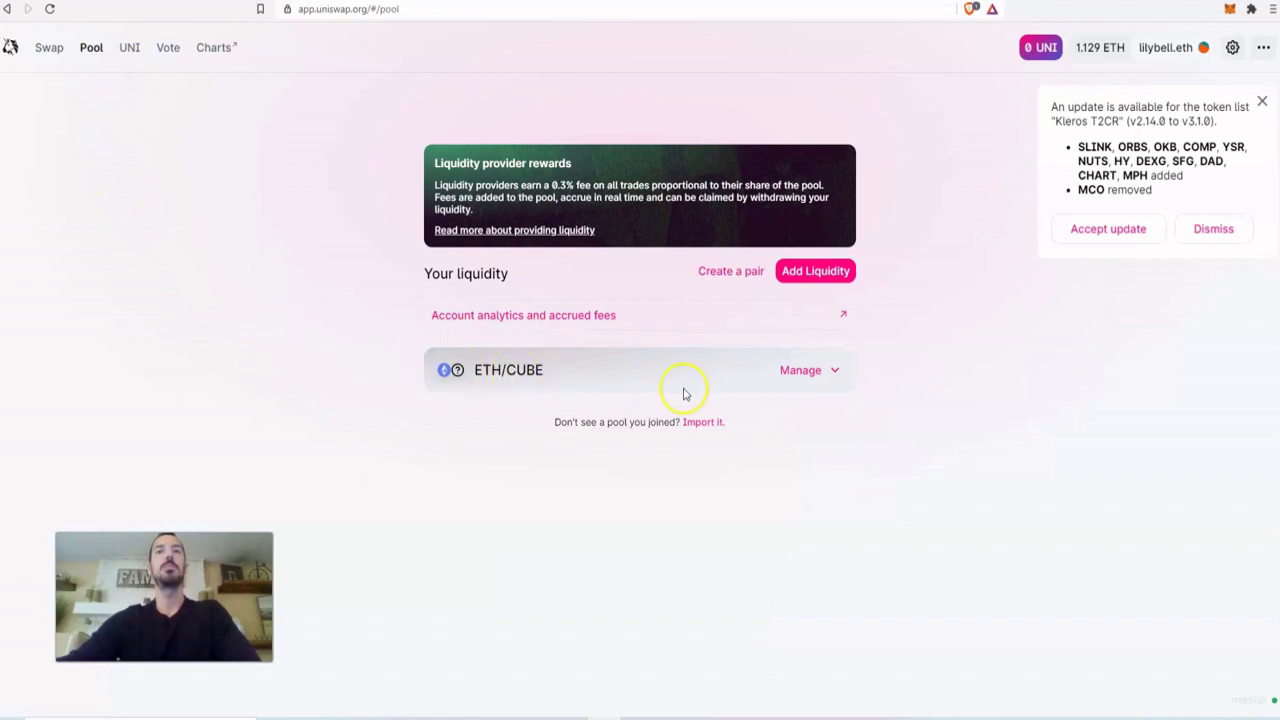
left_click(810, 372)
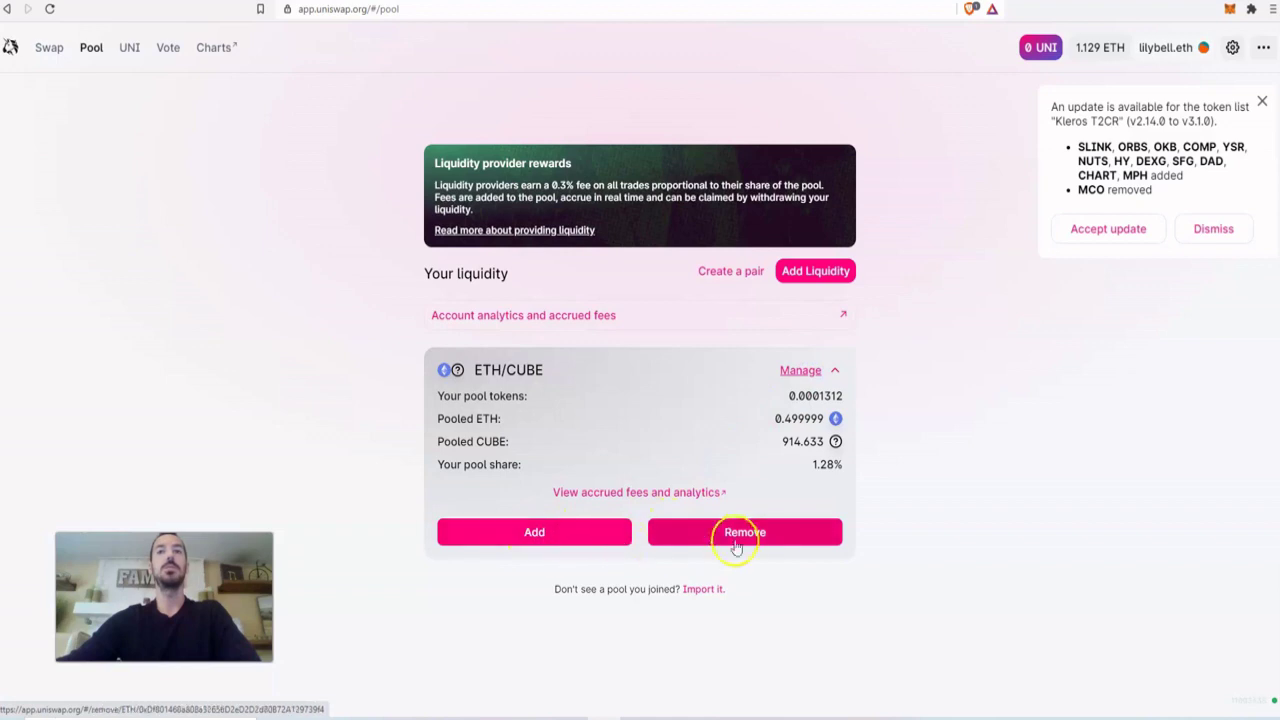
left_click(768, 535)
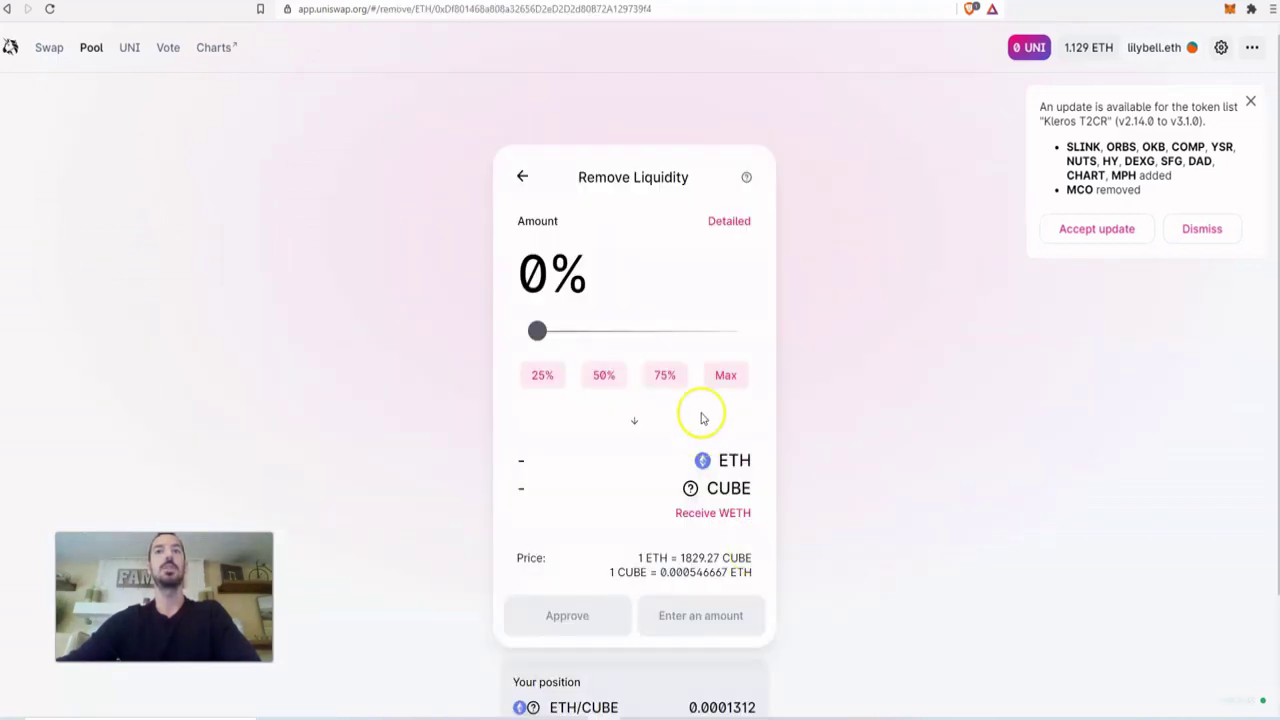
left_click(730, 377)
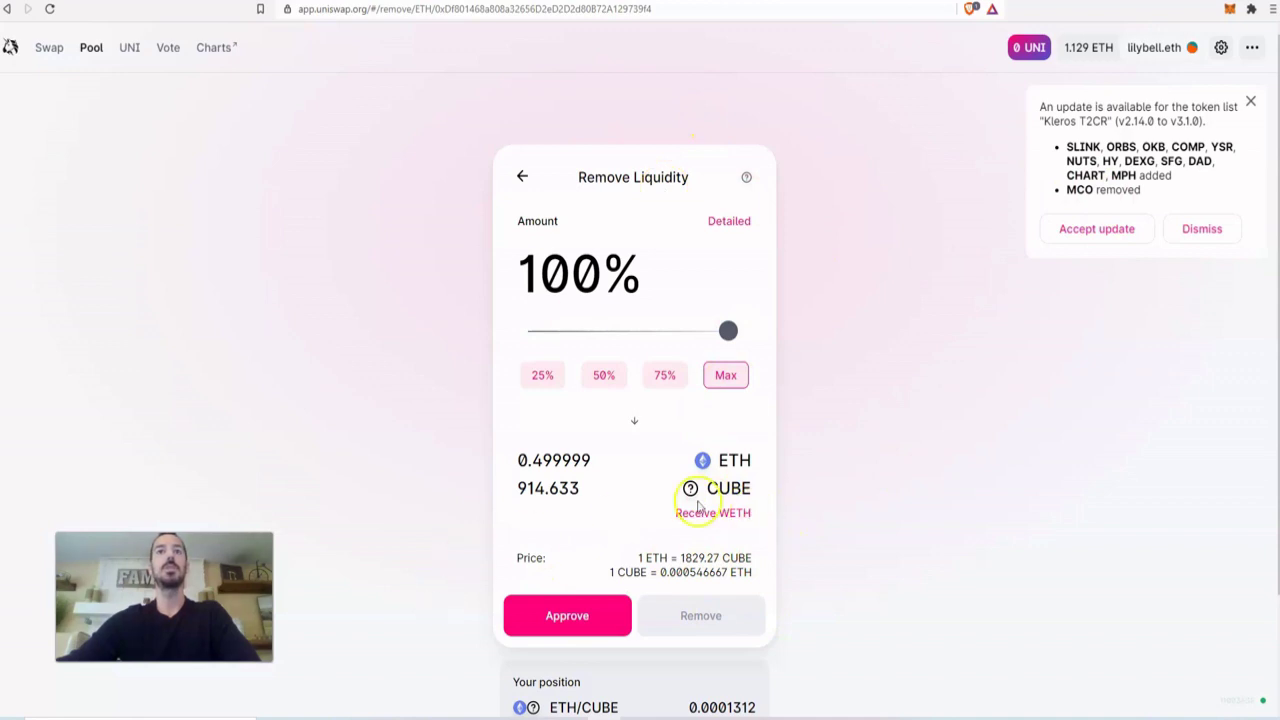
left_click(519, 178)
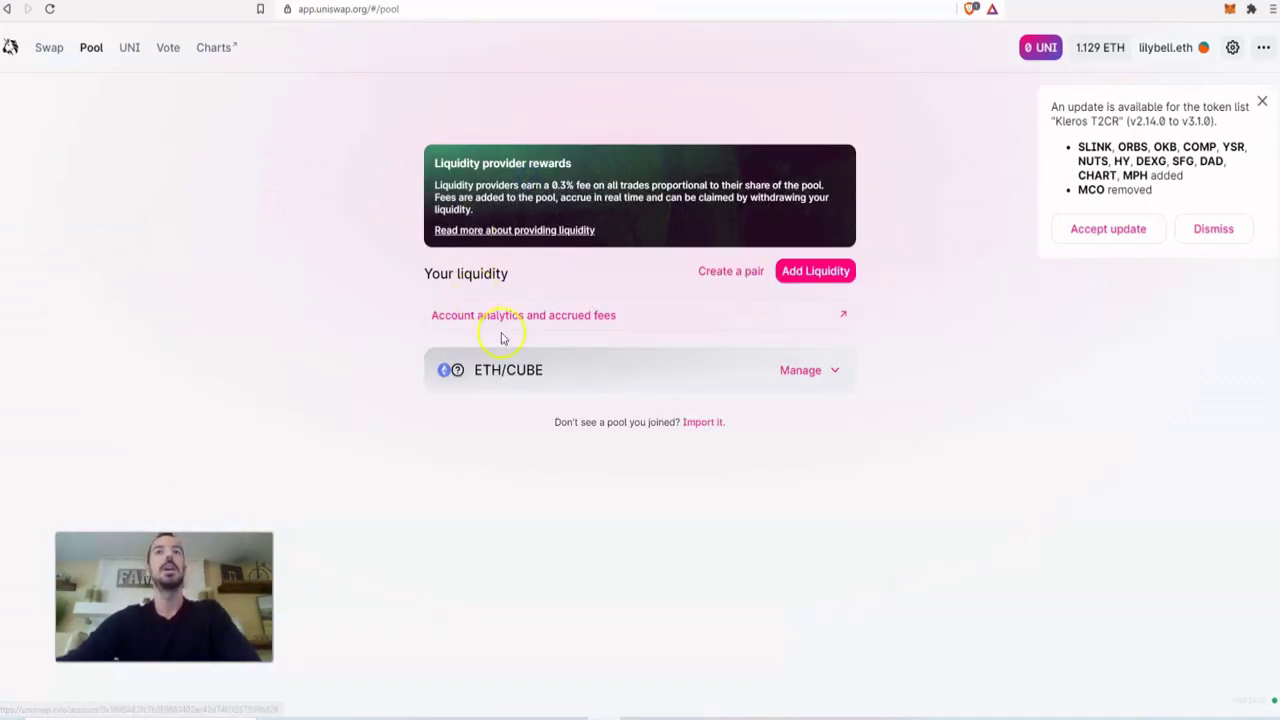
- Open 'Account analytics and accrued fees' and scroll the still-empty account page
left_click(607, 315)
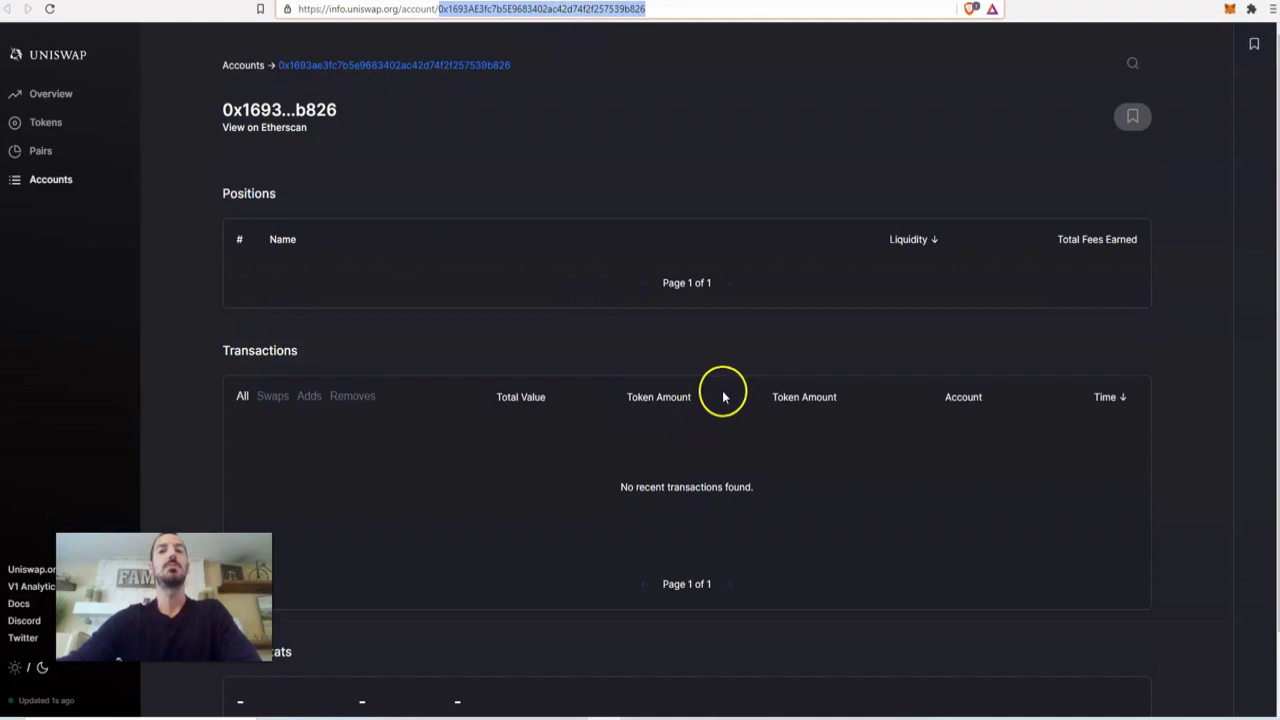
scroll(1160, 420, "down", 1)
scroll(1188, 553, "up", 1)
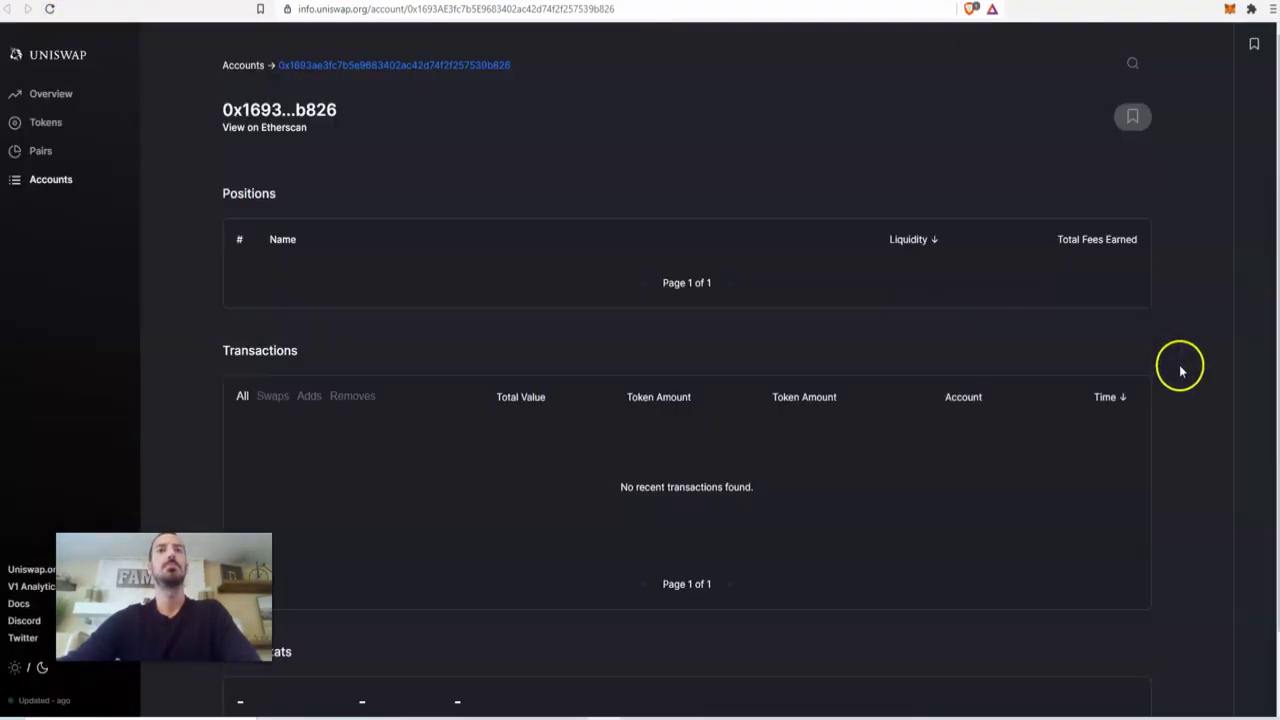
scroll(1235, 355, "down", 1)
scroll(1228, 349, "up", 1)
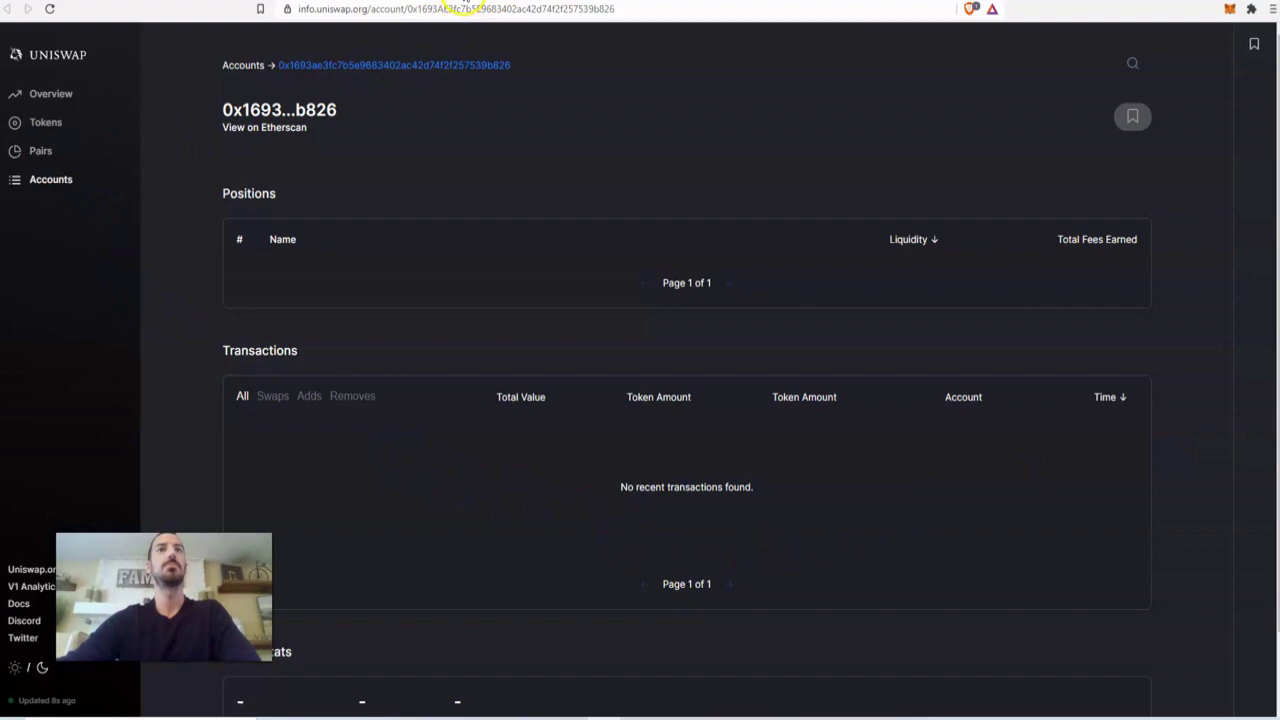
- Load the bookmarked account page in a new tab and reload it to show the WETH-CUBE position
key("ctrl+t")
left_click(420, 33)
left_click(50, 9)
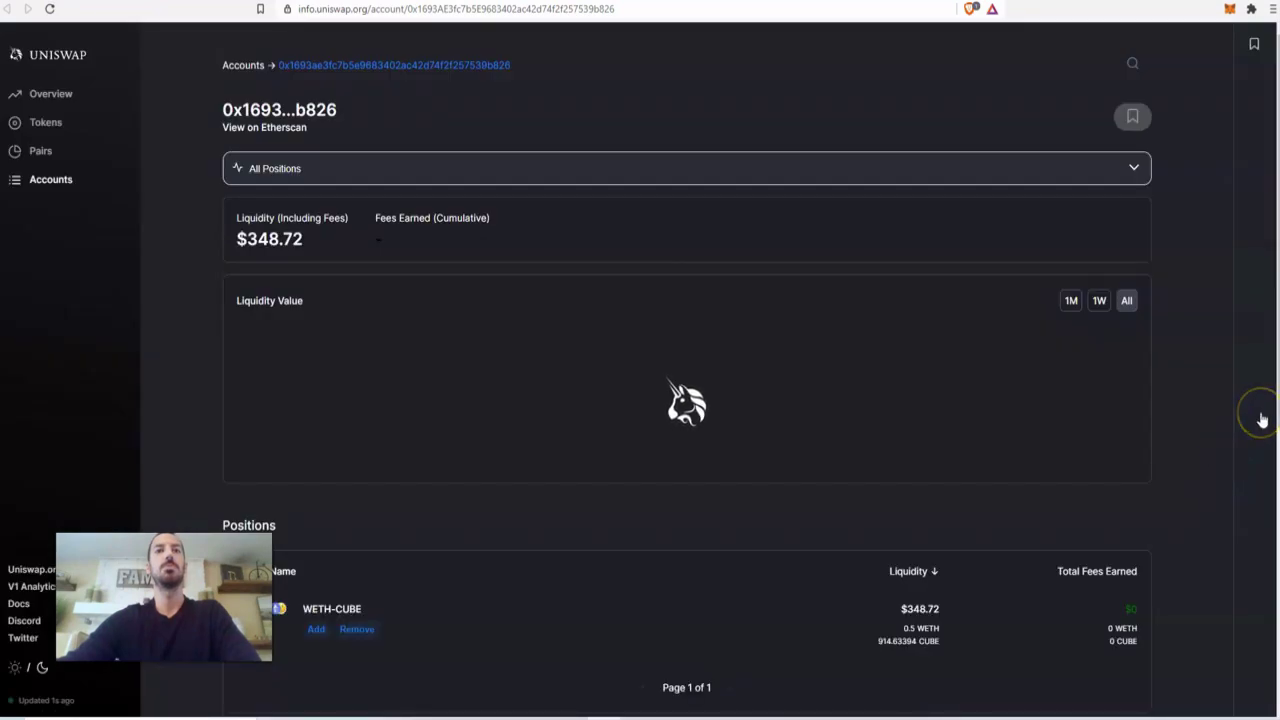
- Highlight the WETH-CUBE position's $348.72 total liquidity and its 0.5 WETH and 914.63394 CUBE amounts
scroll(1262, 420, "down", 2)
scroll(771, 271, "up", 2)
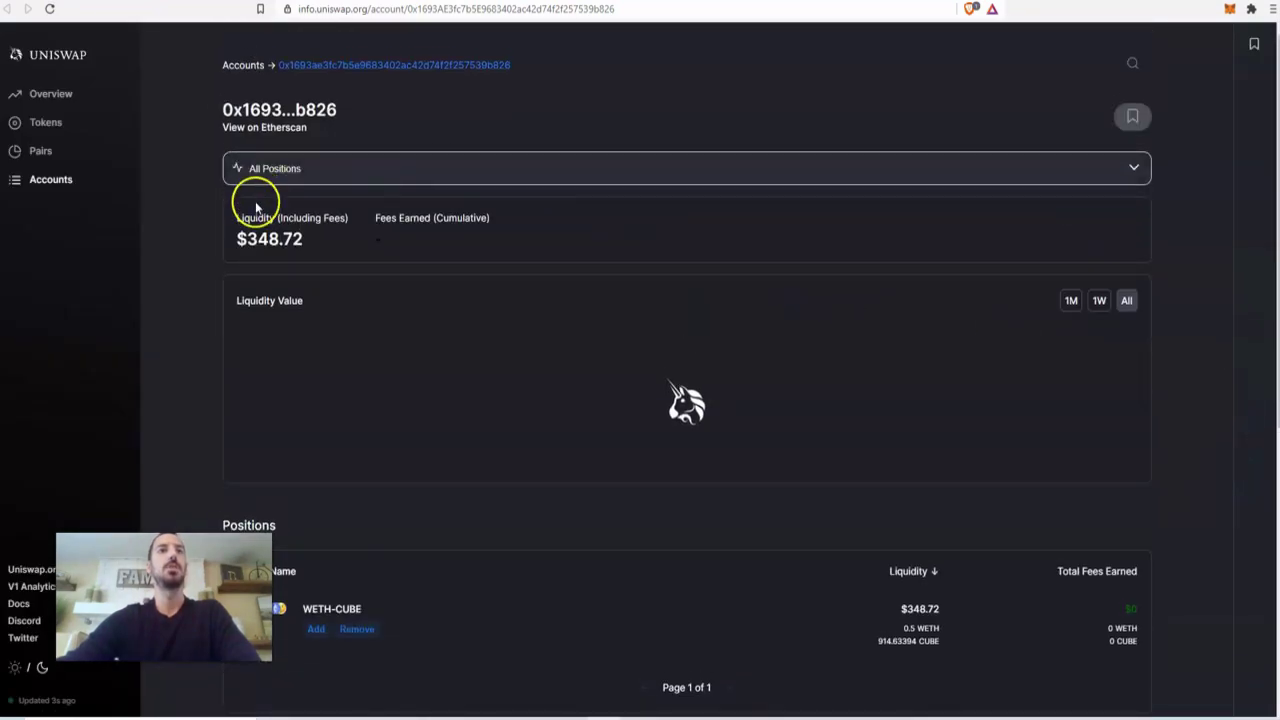
left_click_drag(320, 240, 238, 247)
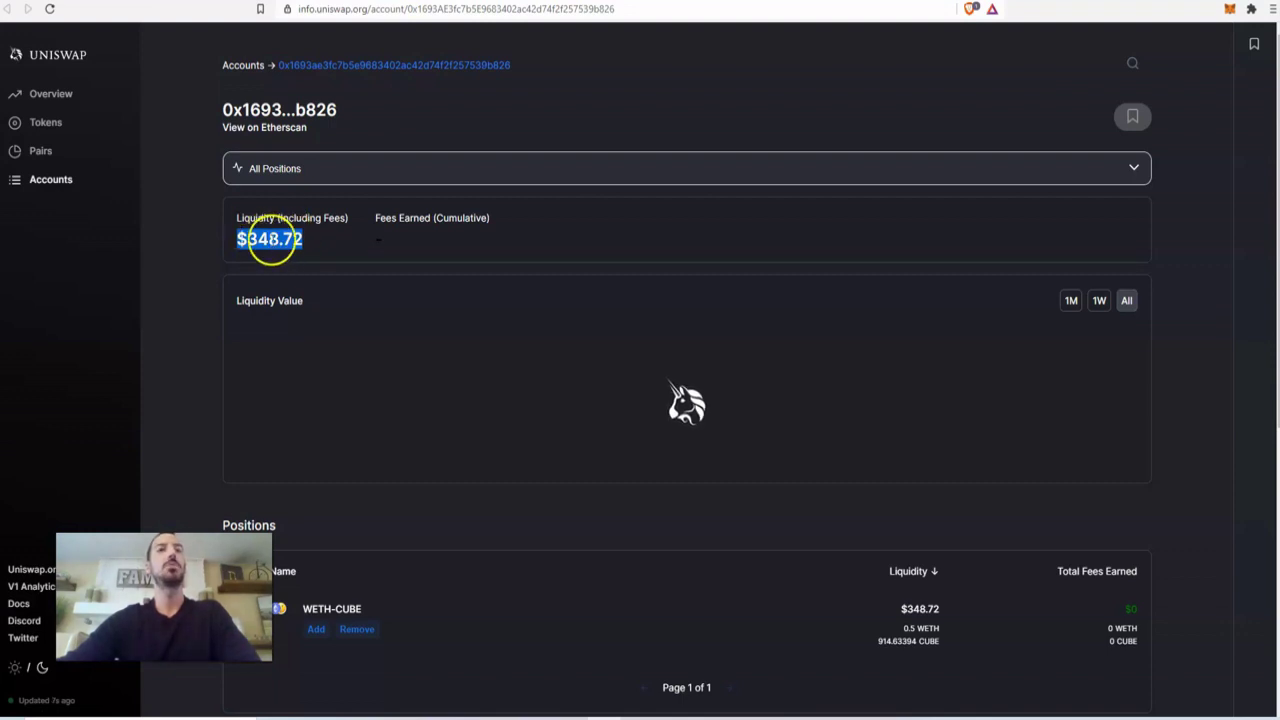
scroll(1130, 396, "down", 4)
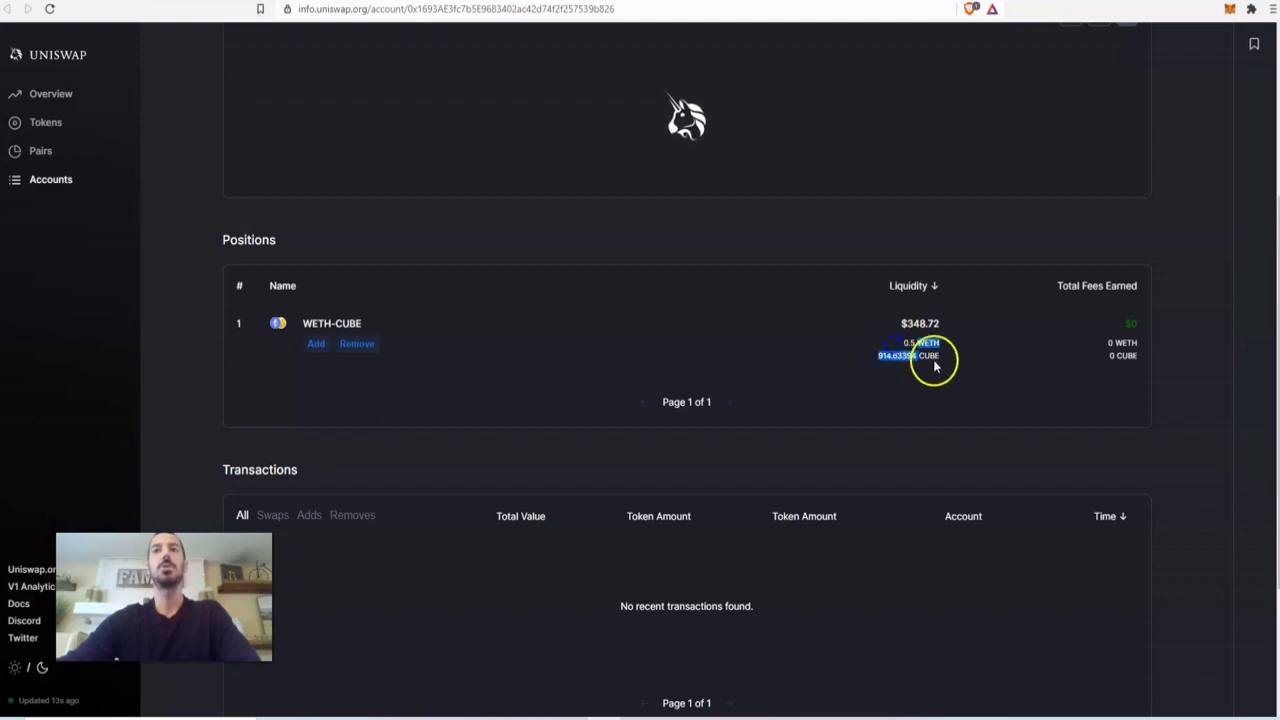
left_click_drag(935, 366, 900, 357)
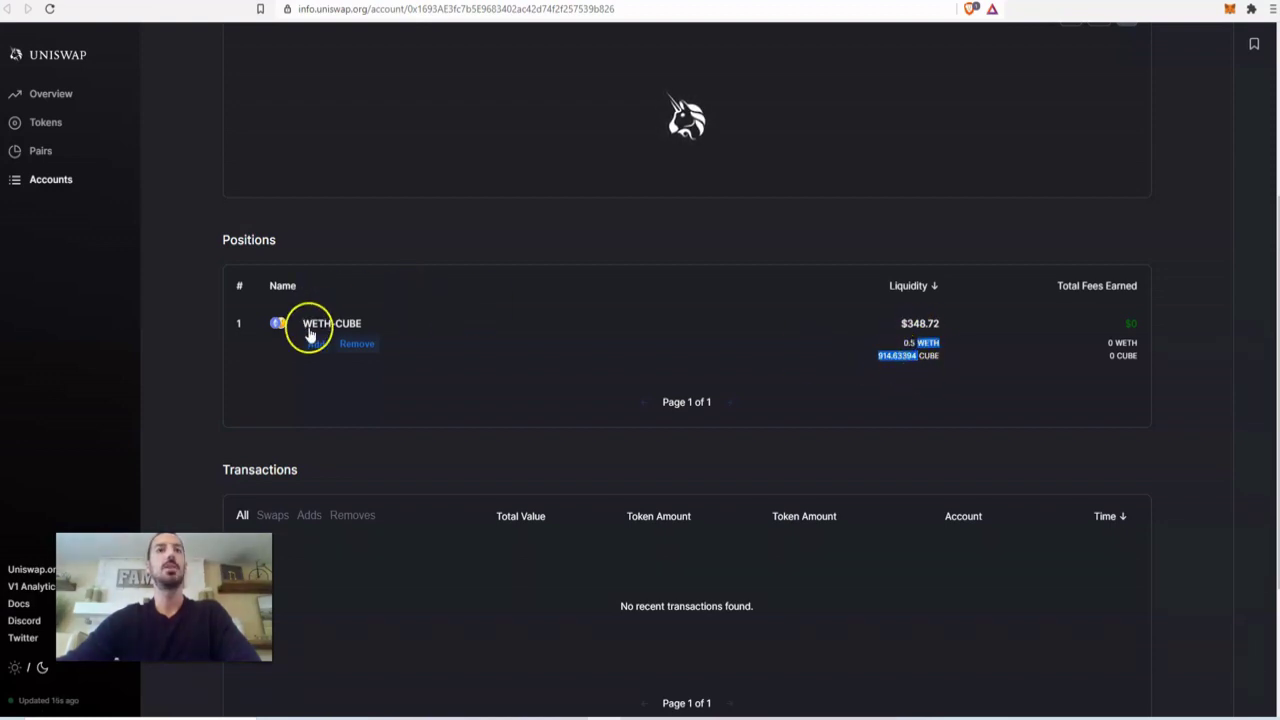
left_click_drag(322, 265, 323, 335)
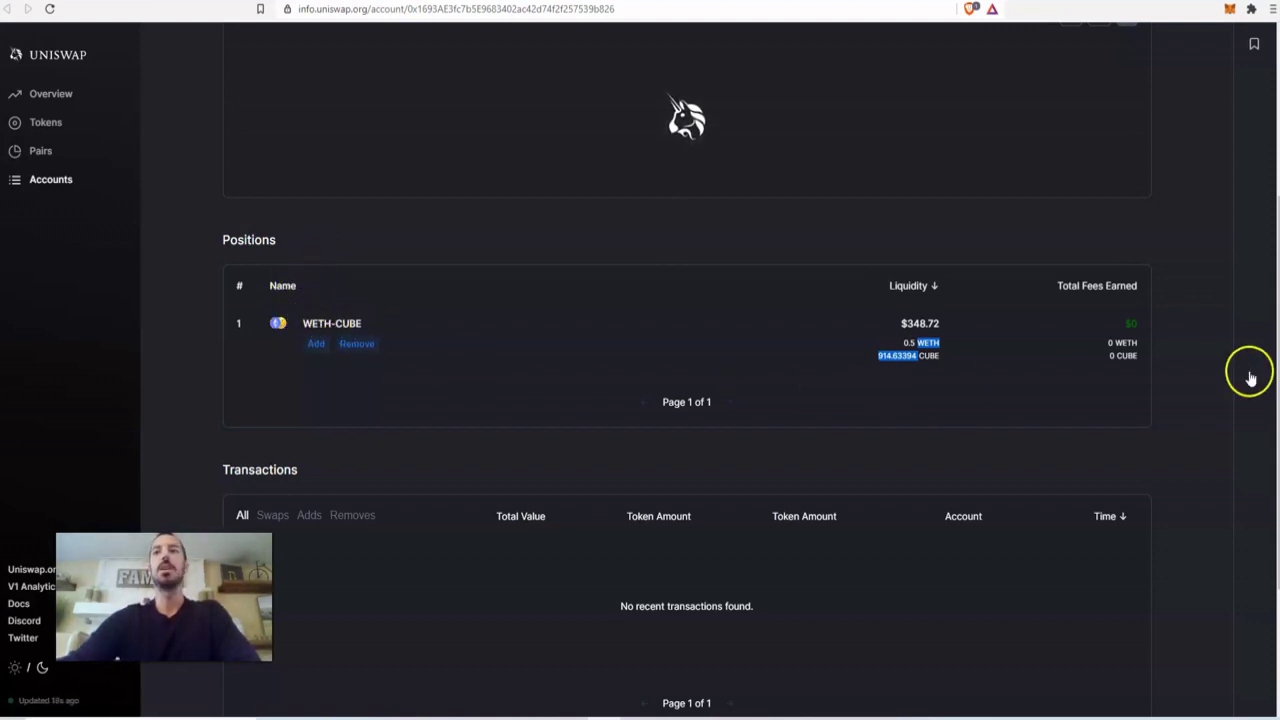
mouse_move(1114, 345)
left_mouse_down()
mouse_move(1126, 347)
mouse_move(1122, 330)
mouse_move(1155, 363)
mouse_move(1136, 348)
left_mouse_up()
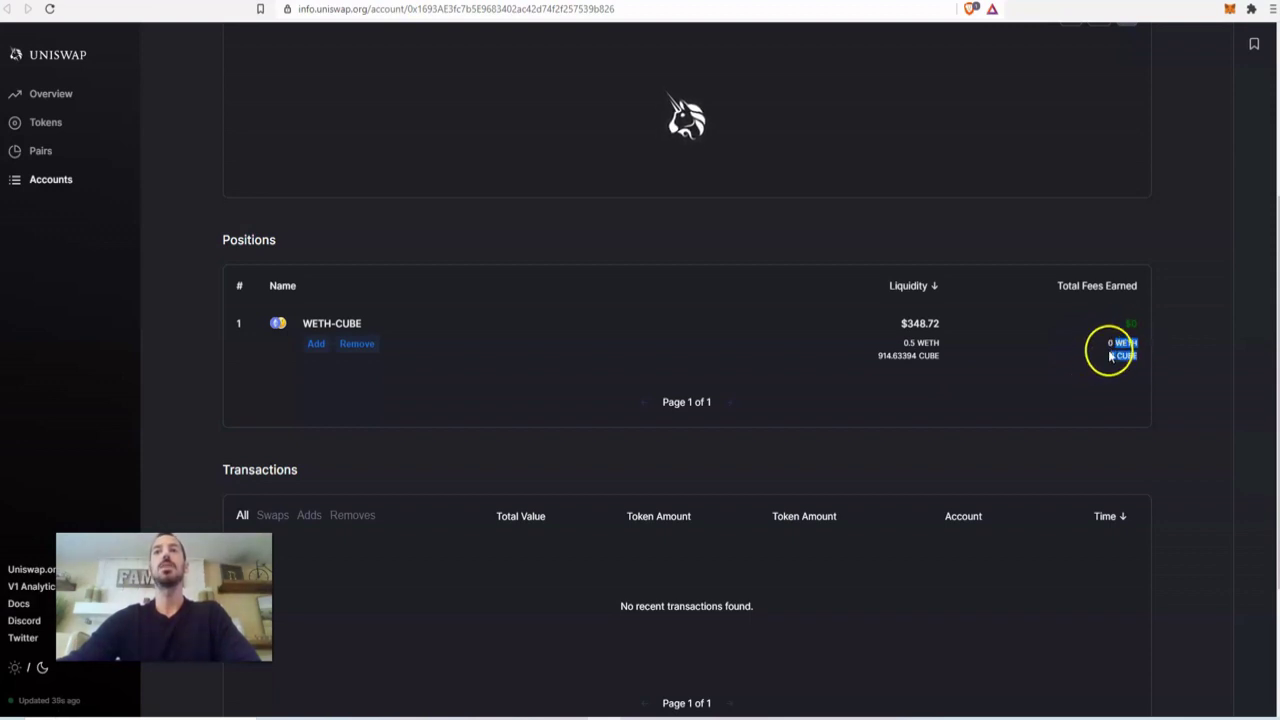
scroll(560, 372, "up", 3)
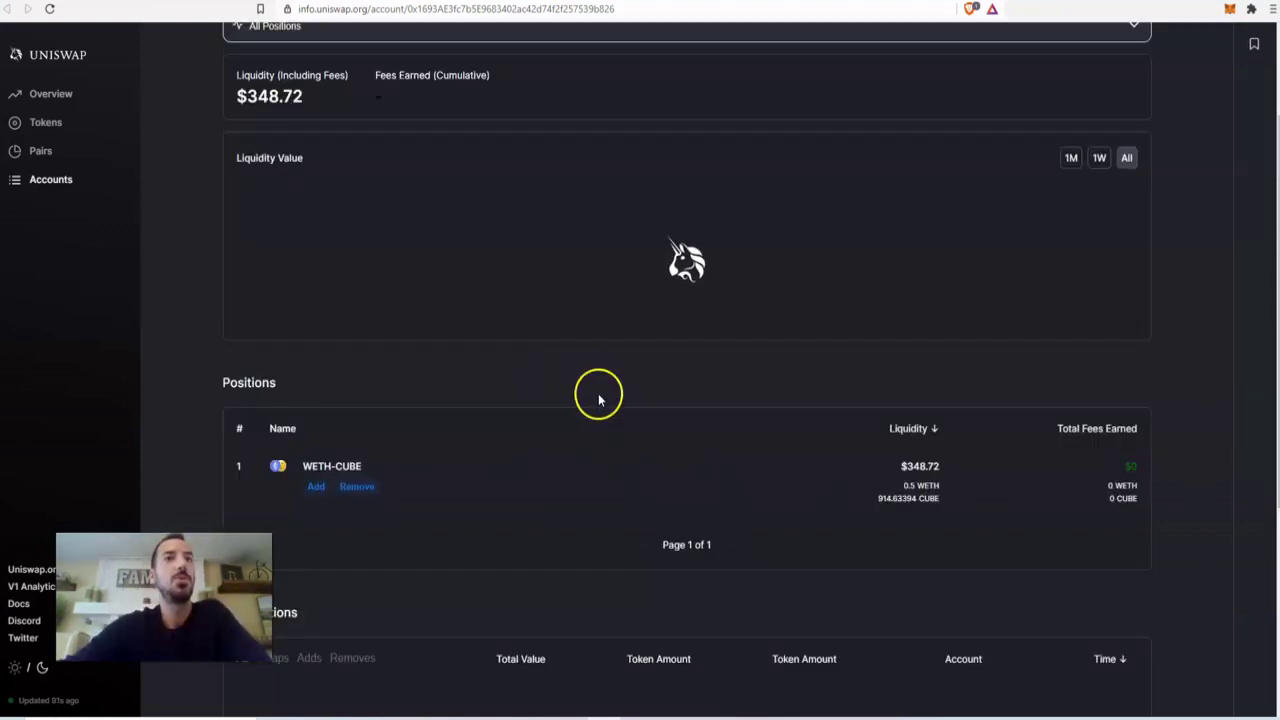
scroll(488, 425, "up", 3)
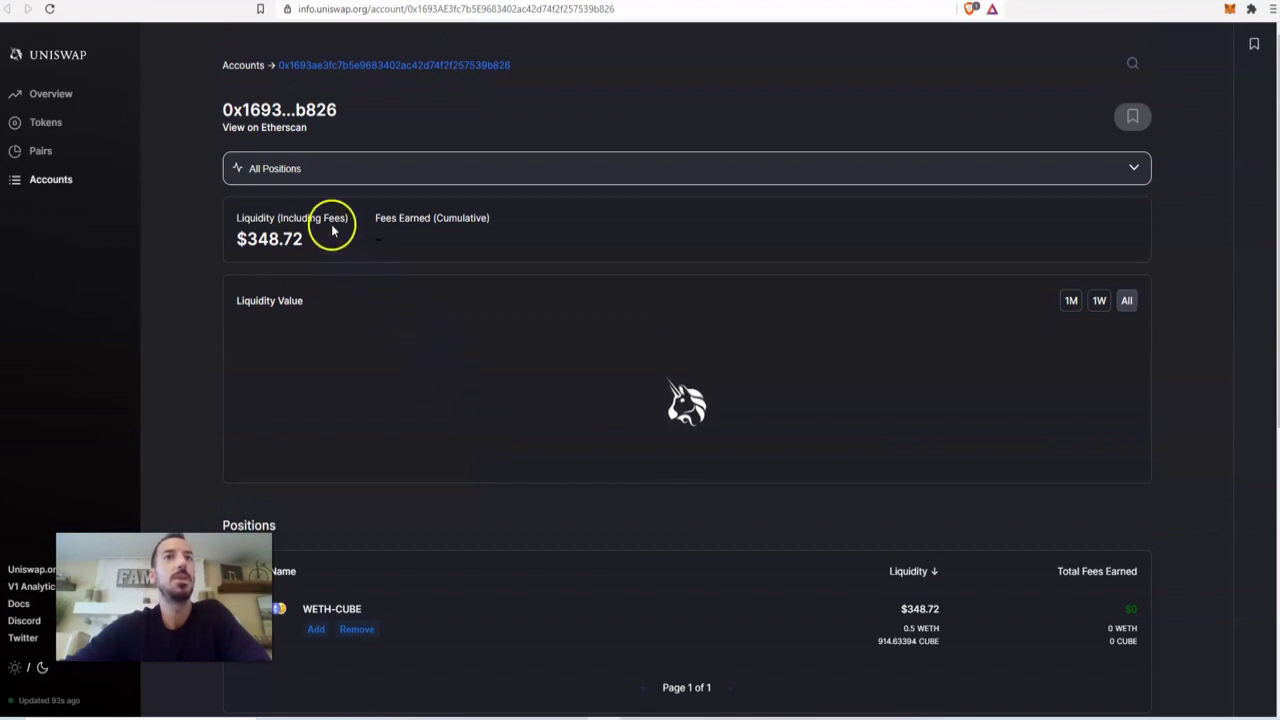